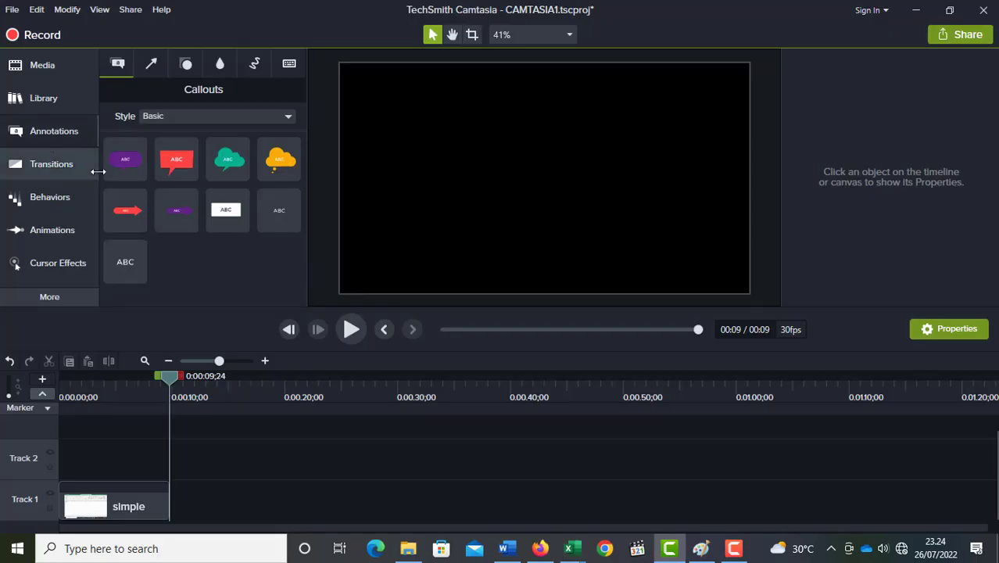
Look through the annotation categories, from callouts, arrows and shapes to blur, sketch motion and keystroke callouts
click(35, 65)
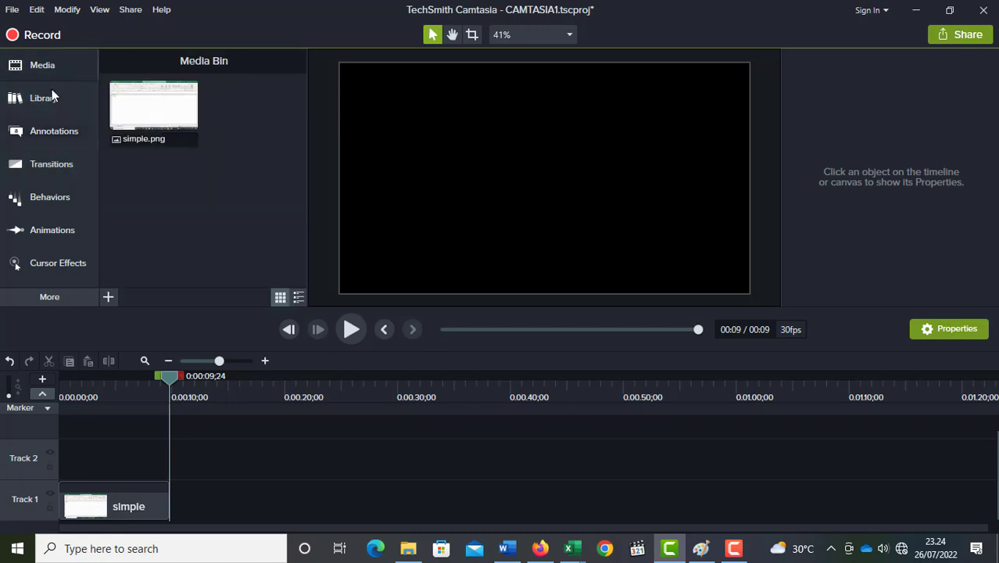
click(49, 133)
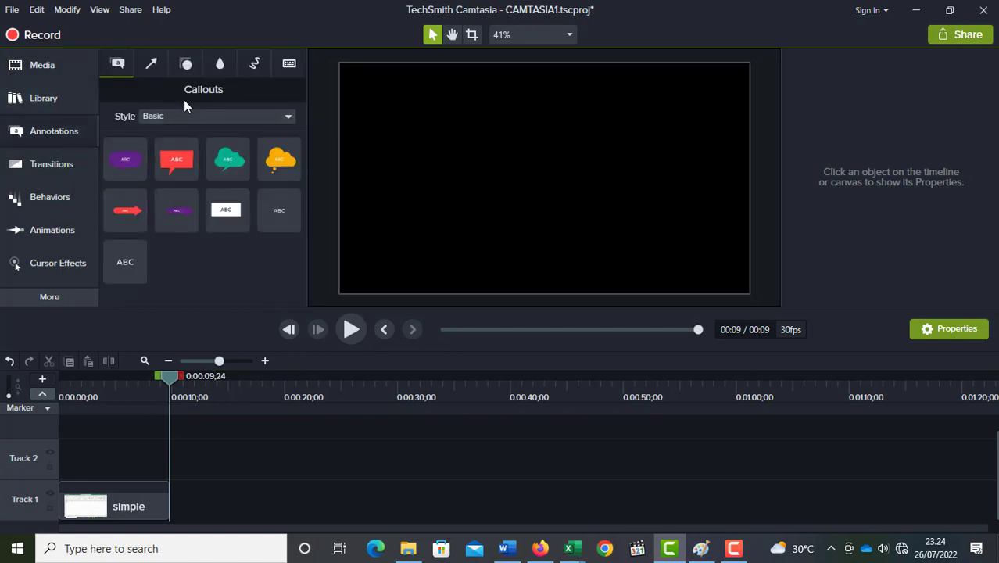
click(153, 66)
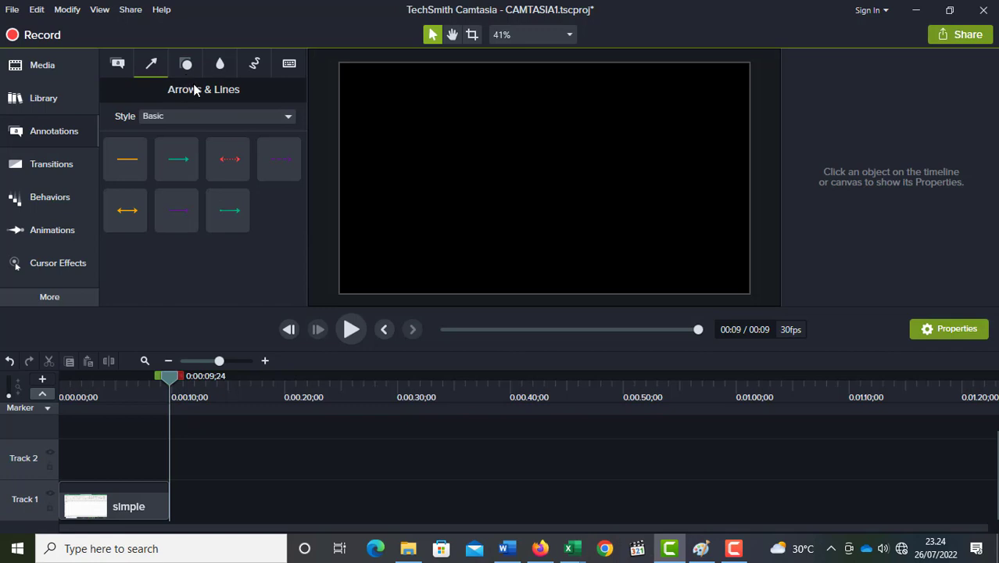
click(188, 67)
click(220, 65)
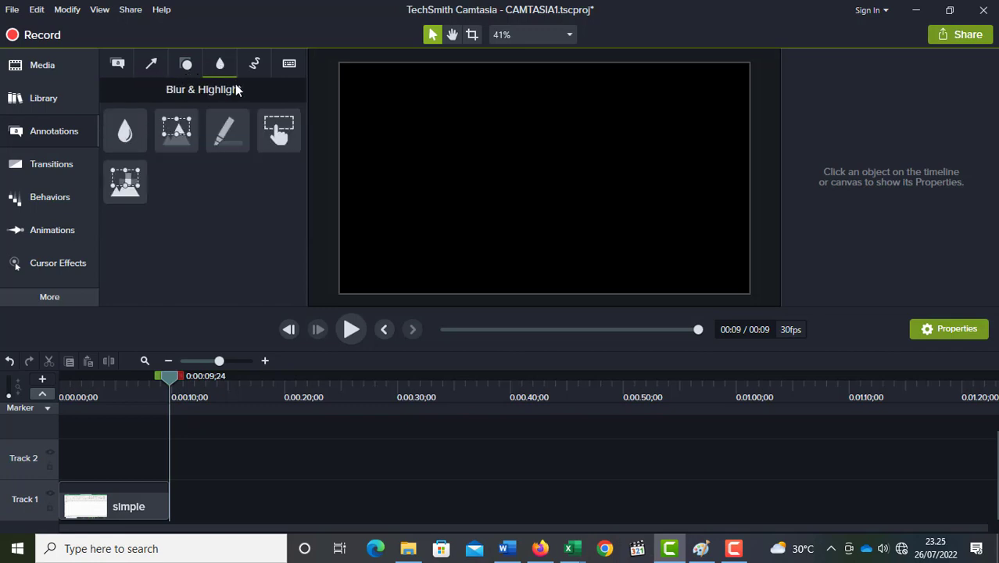
click(254, 65)
click(290, 66)
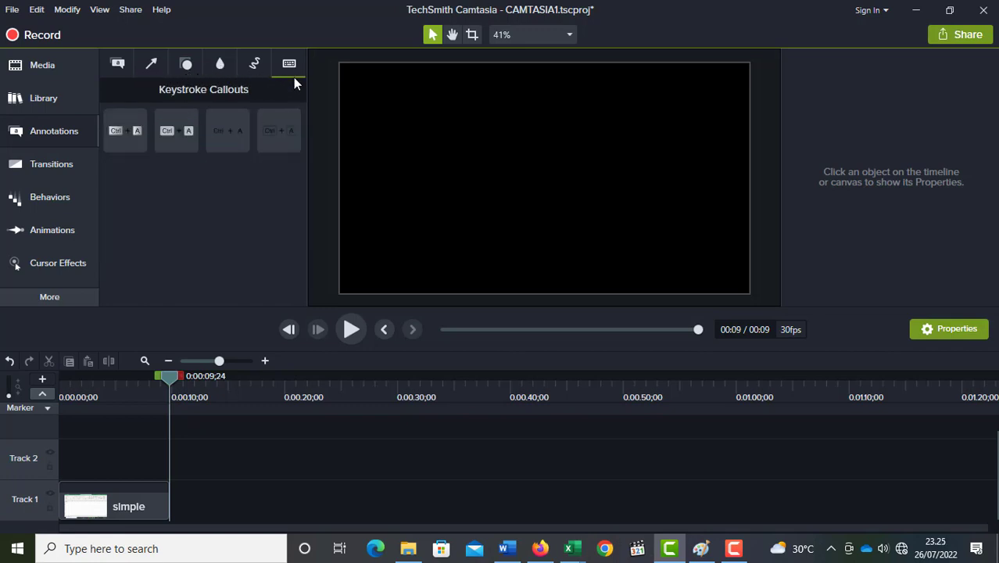
click(119, 65)
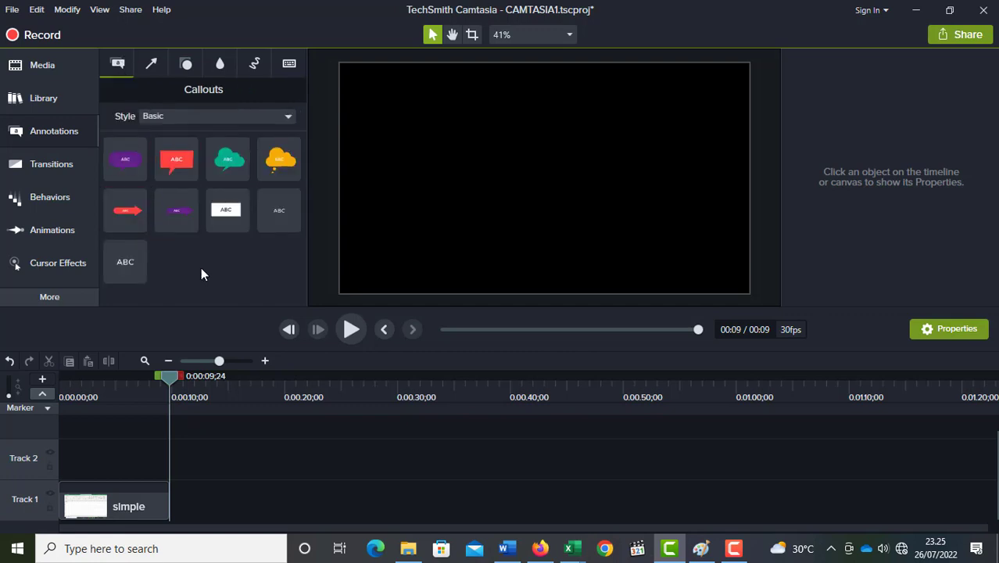
Place a purple Basic speech bubble callout on the canvas at about X -175, Y 0, starting at 0:00:06;24 on the timeline
drag(172, 377, 134, 376)
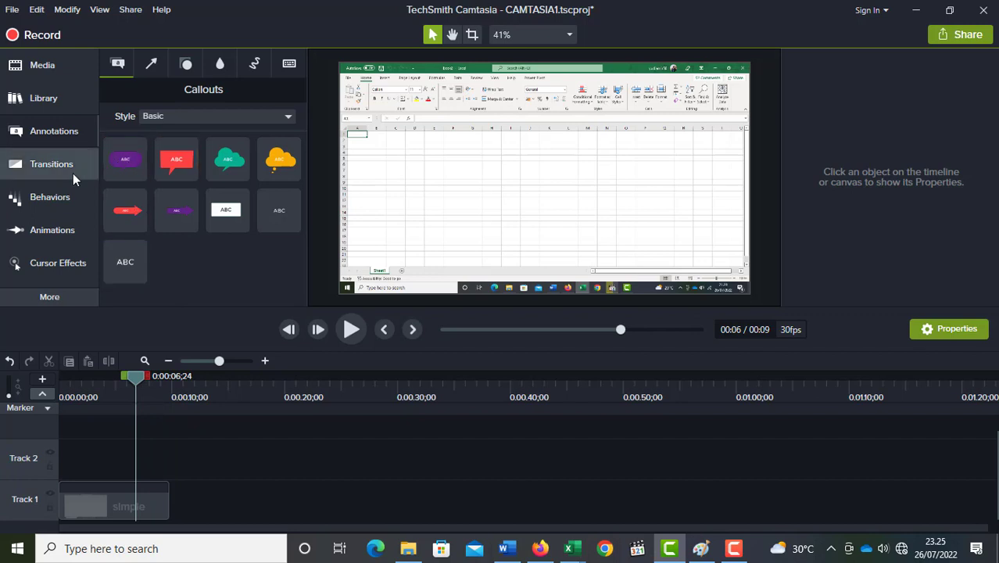
drag(125, 160, 602, 171)
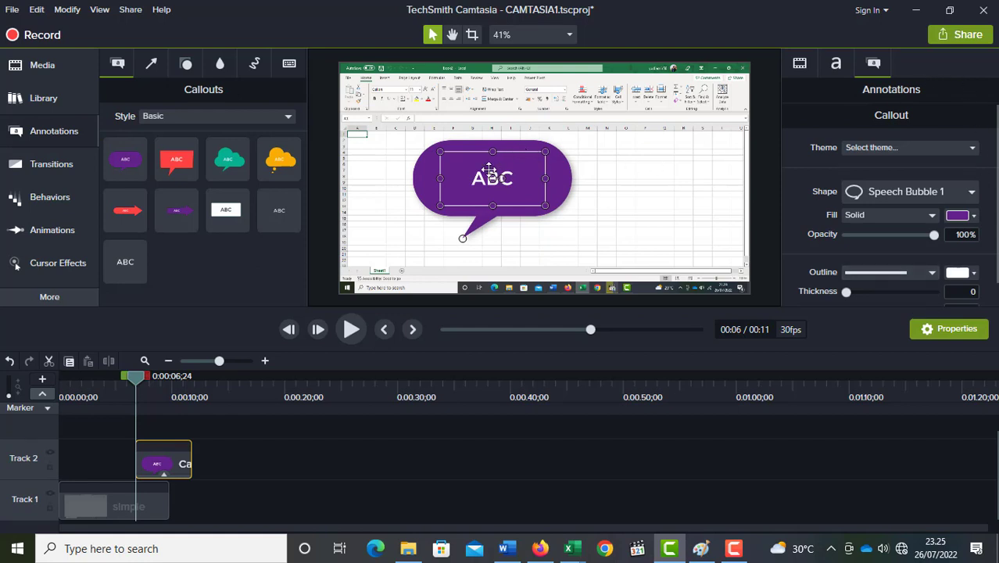
Examine the callout's visual, text and annotation properties, including the fill color and shape options
click(800, 64)
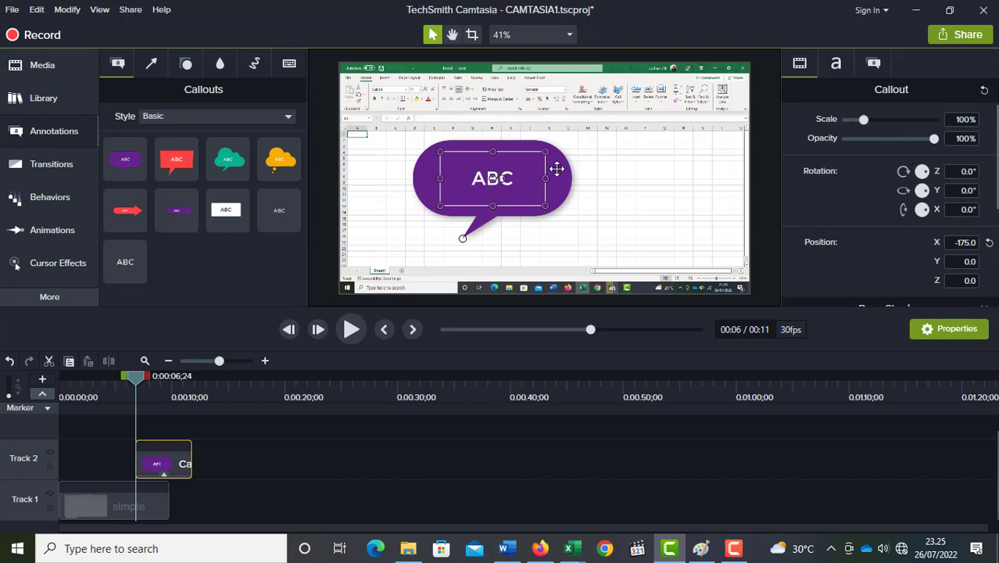
click(846, 66)
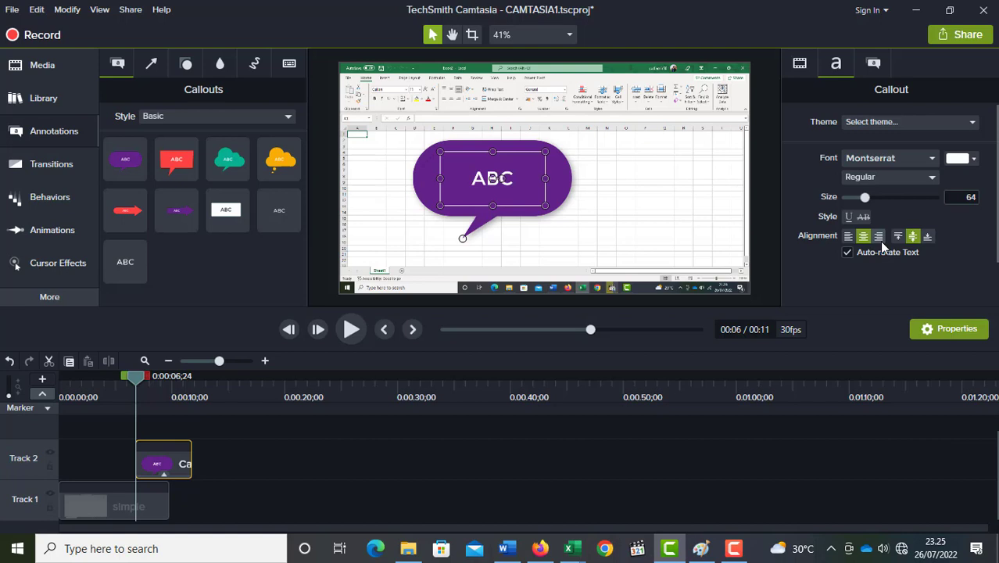
click(873, 71)
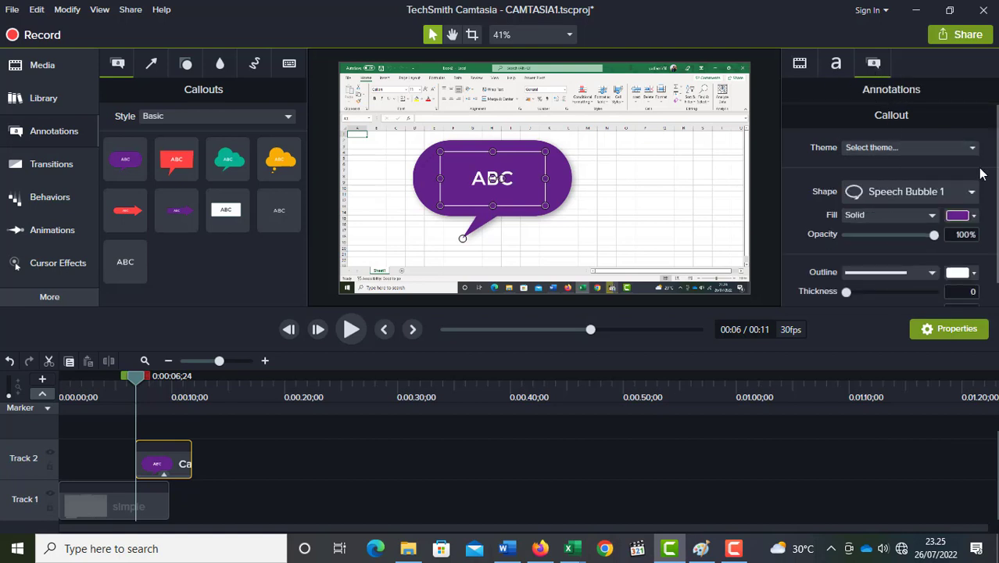
click(973, 216)
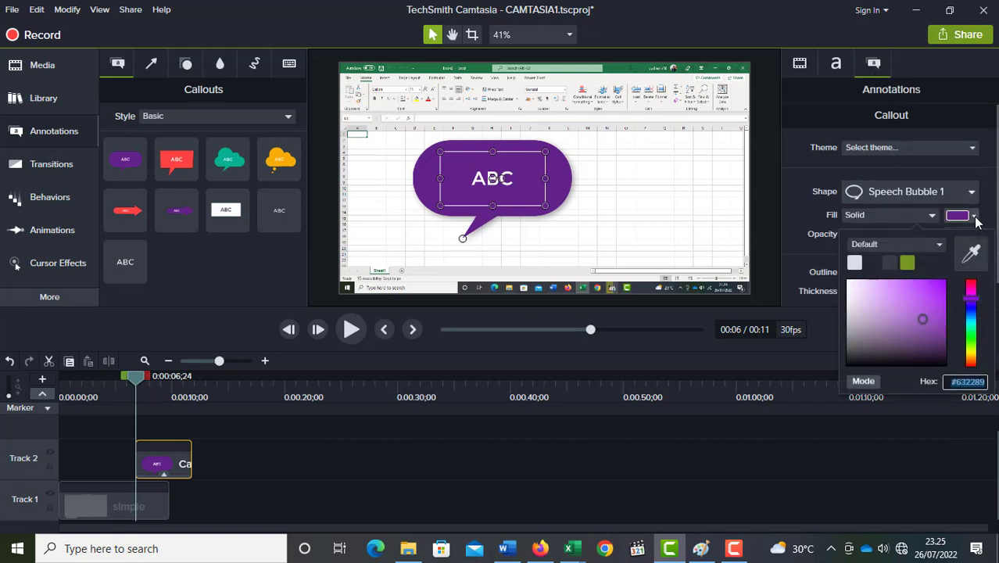
click(972, 193)
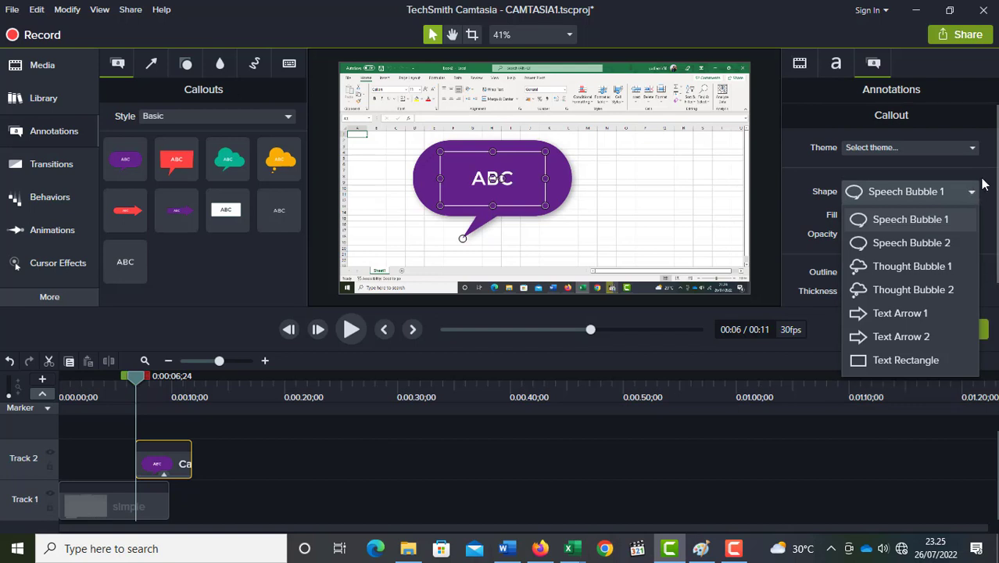
click(991, 186)
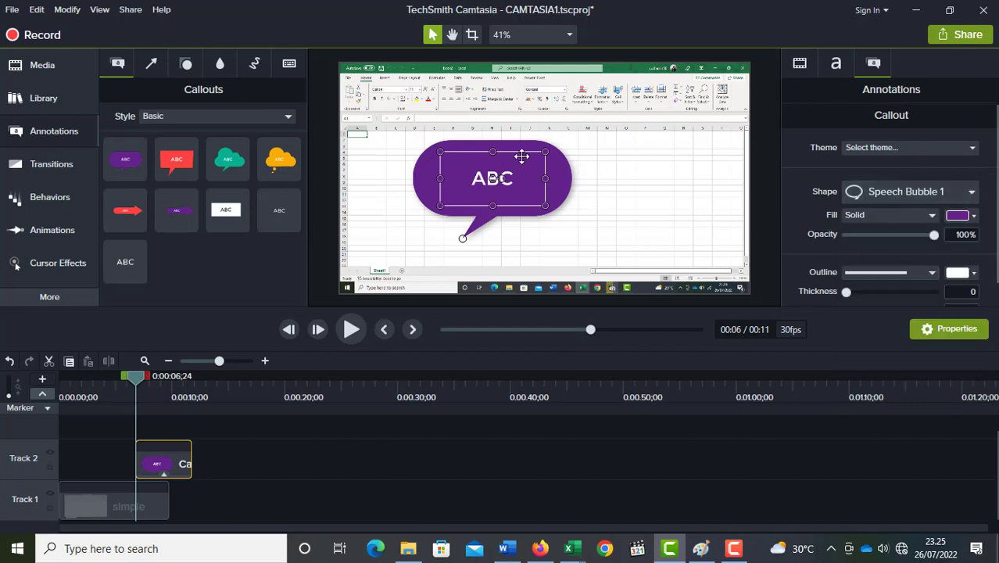
Move the speech bubble rightward to about the middle of the canvas and apply the Pop Up behavior to it
drag(547, 171, 584, 177)
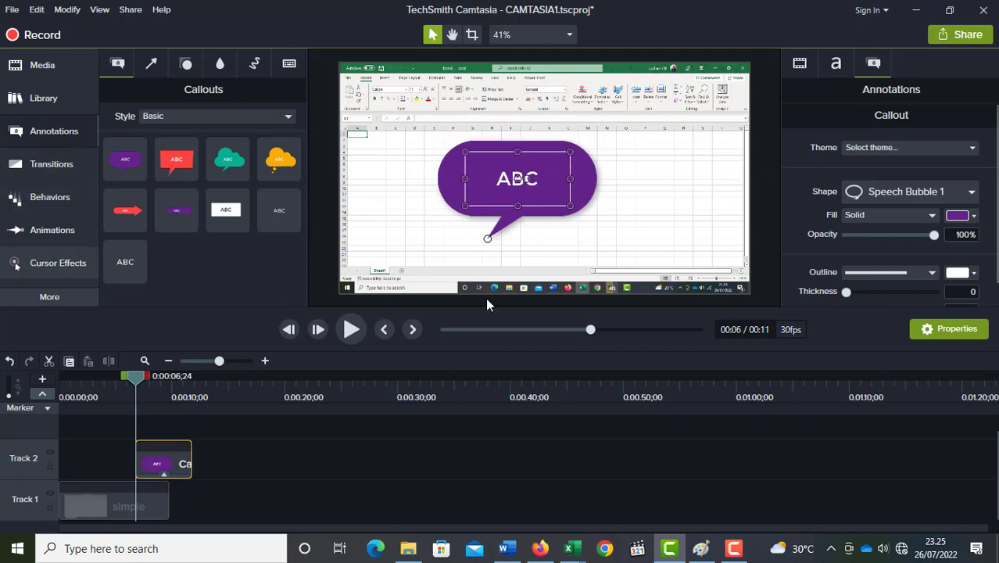
drag(588, 179, 604, 178)
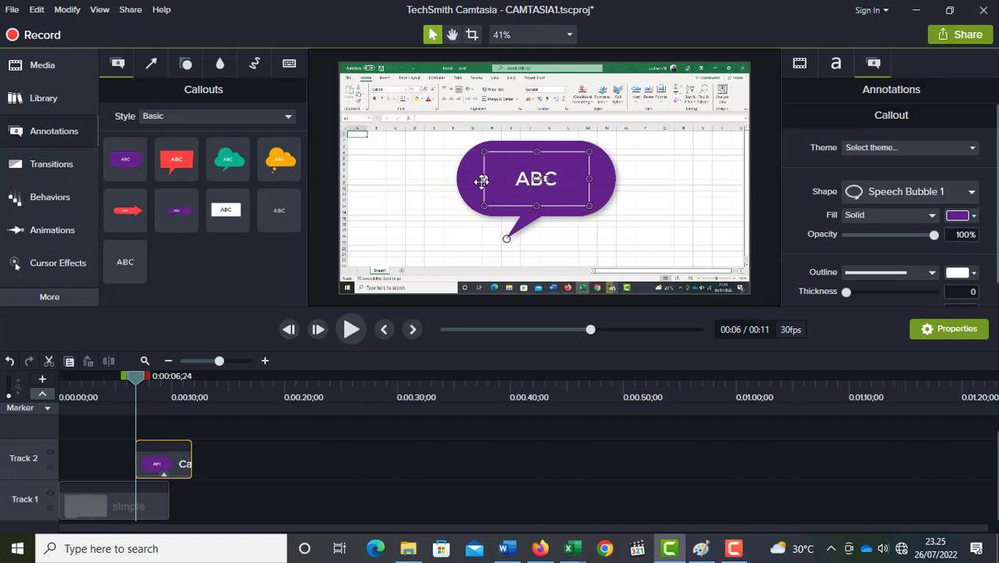
click(45, 199)
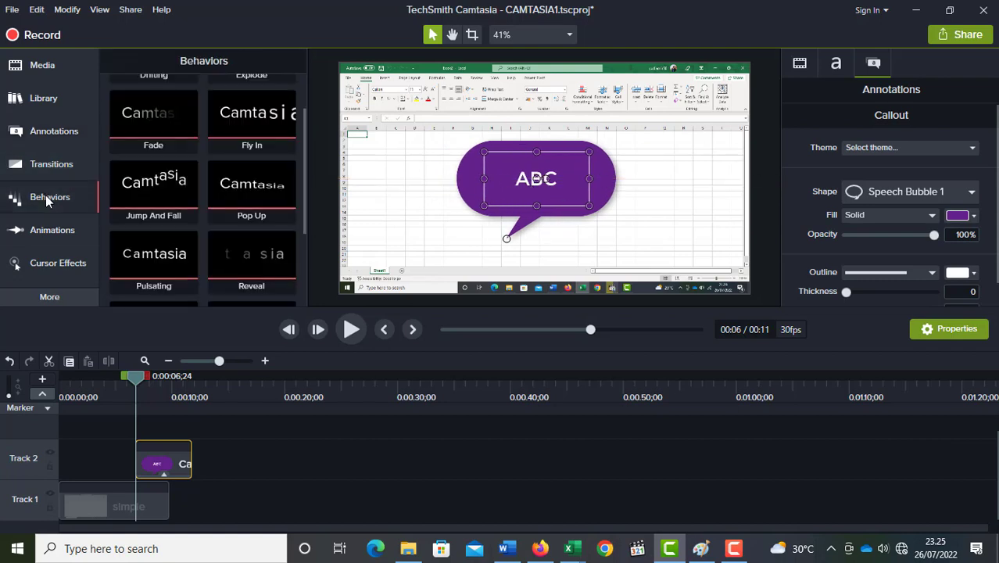
drag(303, 141, 305, 104)
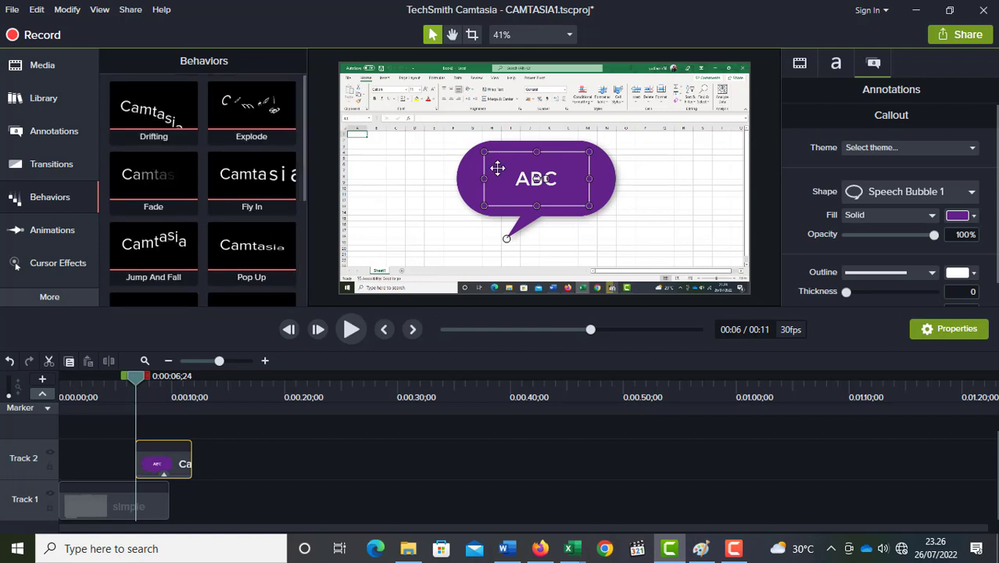
scroll(285, 226, down, 1)
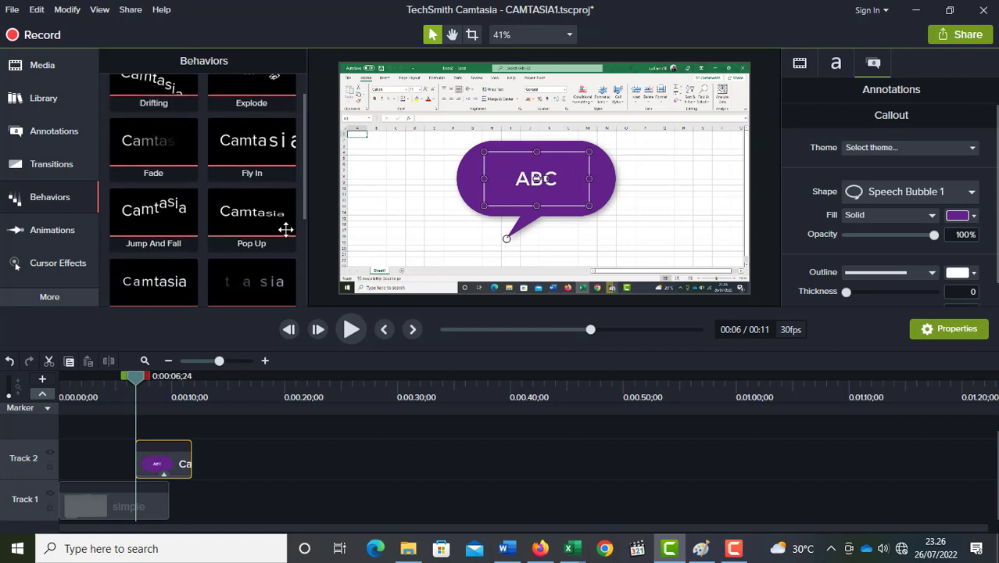
drag(256, 233, 519, 182)
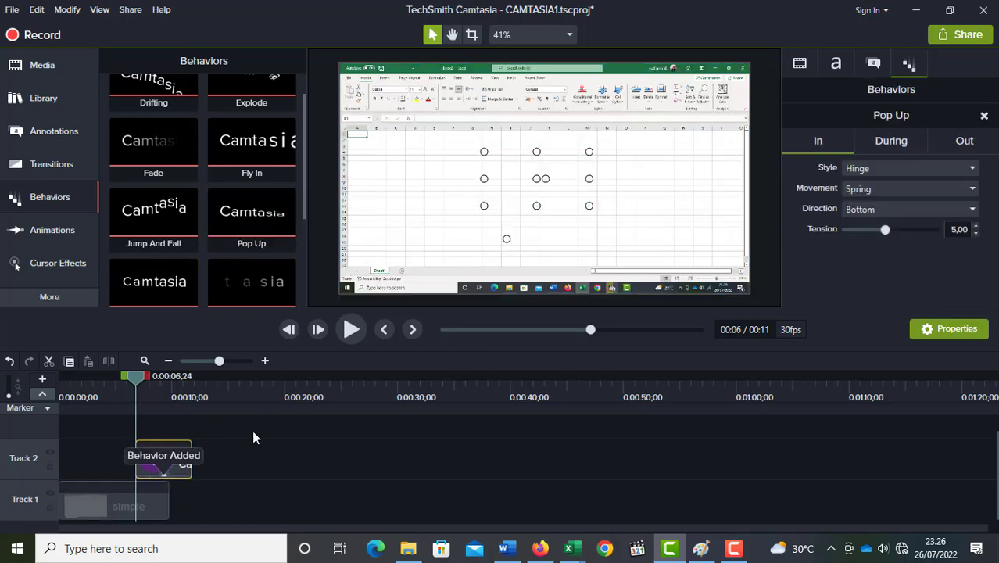
Scrub across the start of the callout clip and examine the Pop Up behavior's In, During and Out settings
drag(135, 379, 132, 379)
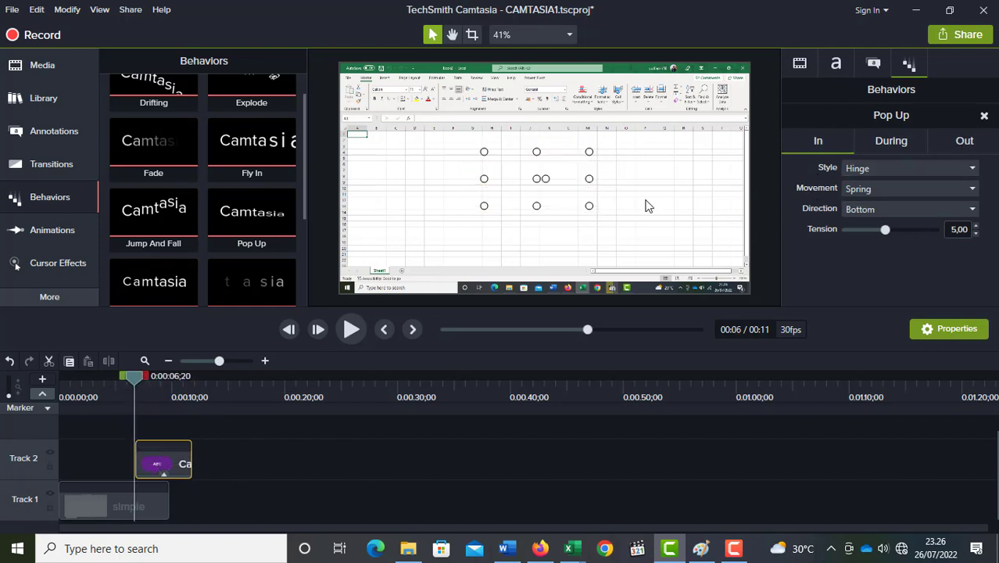
drag(135, 379, 141, 383)
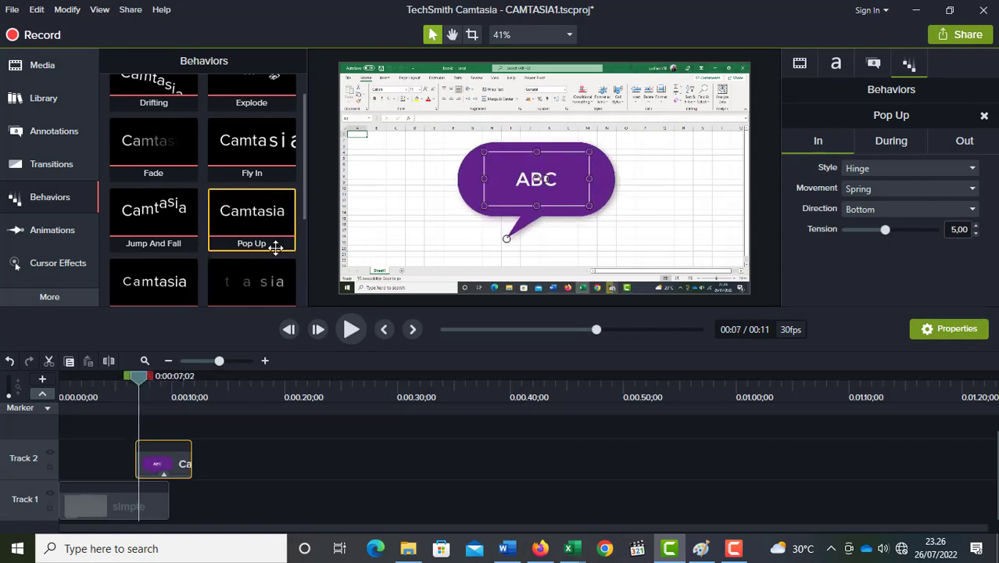
click(893, 143)
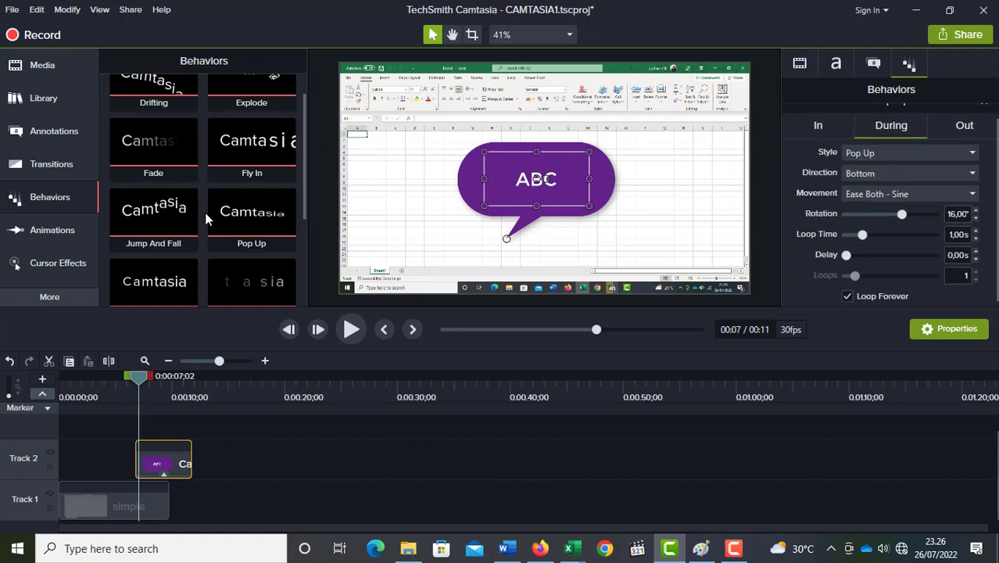
scroll(304, 153, up, 1)
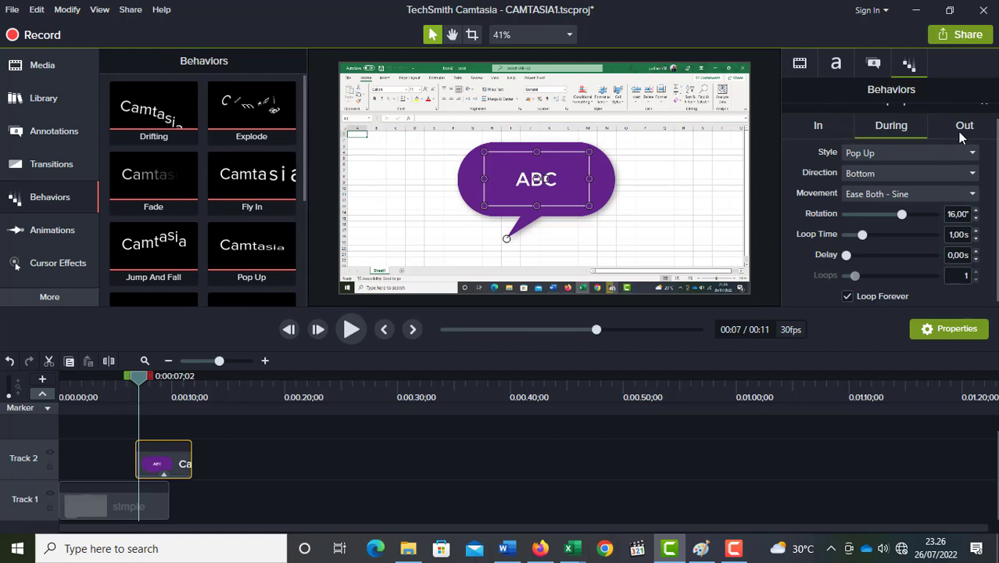
click(820, 129)
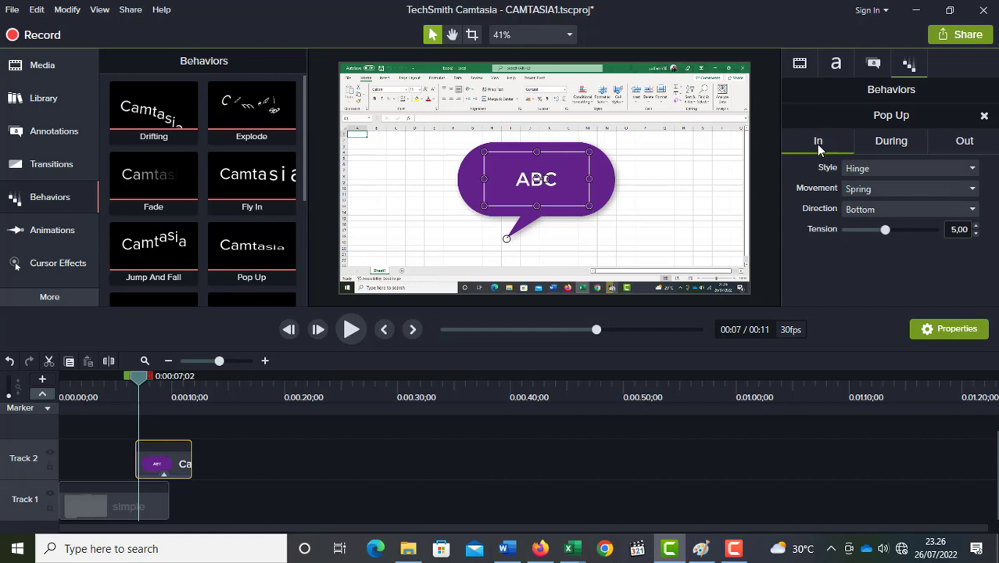
click(896, 144)
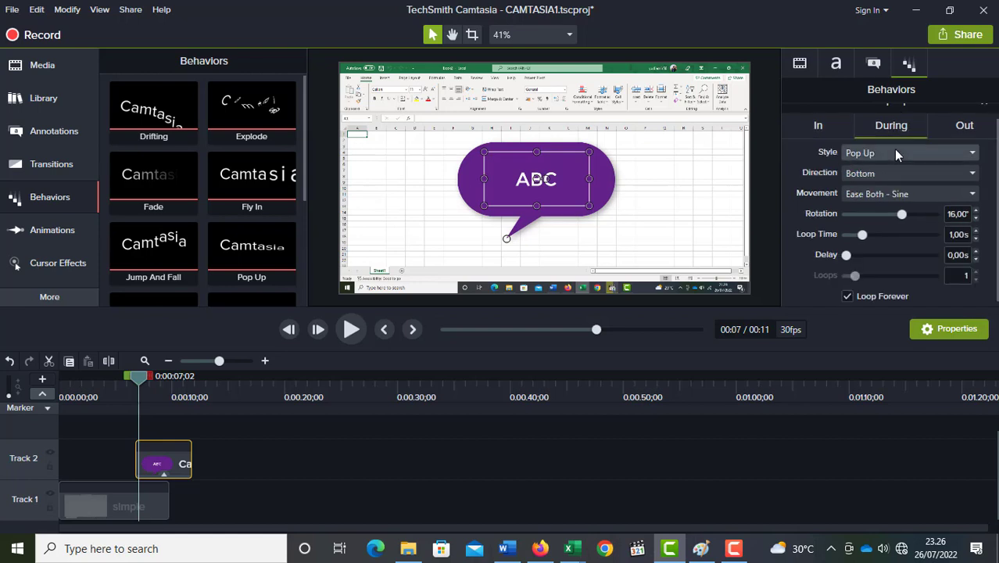
click(958, 126)
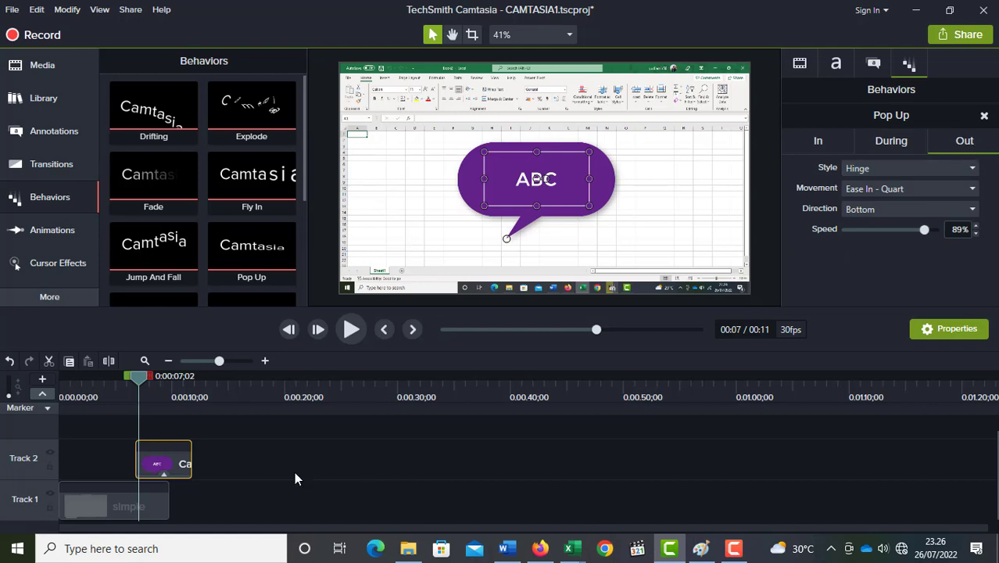
Shift the callout clip on Track 2 earlier to end with the simple clip, and set the playhead at the callout's start, 0:00:04;22
drag(185, 459, 160, 461)
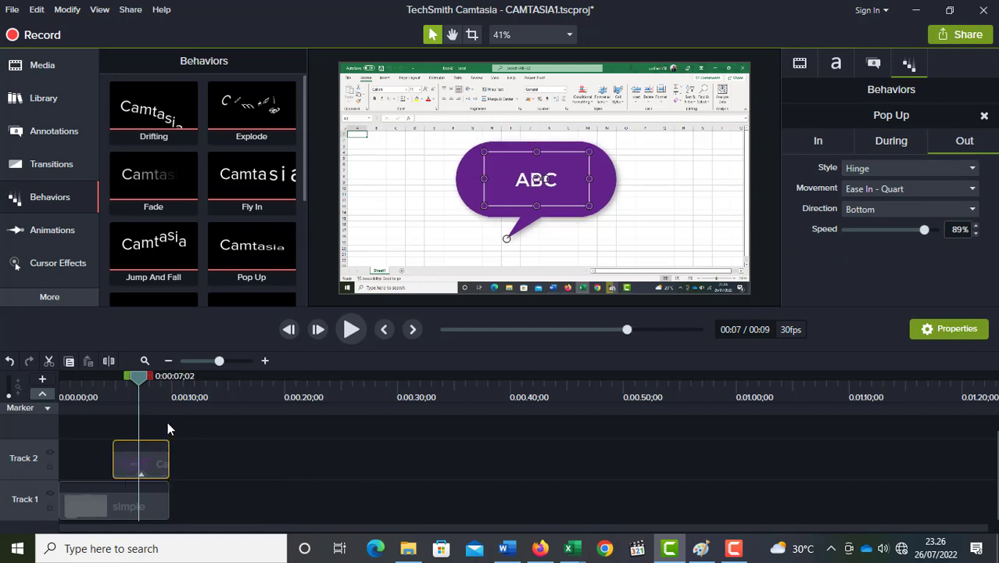
drag(139, 376, 111, 376)
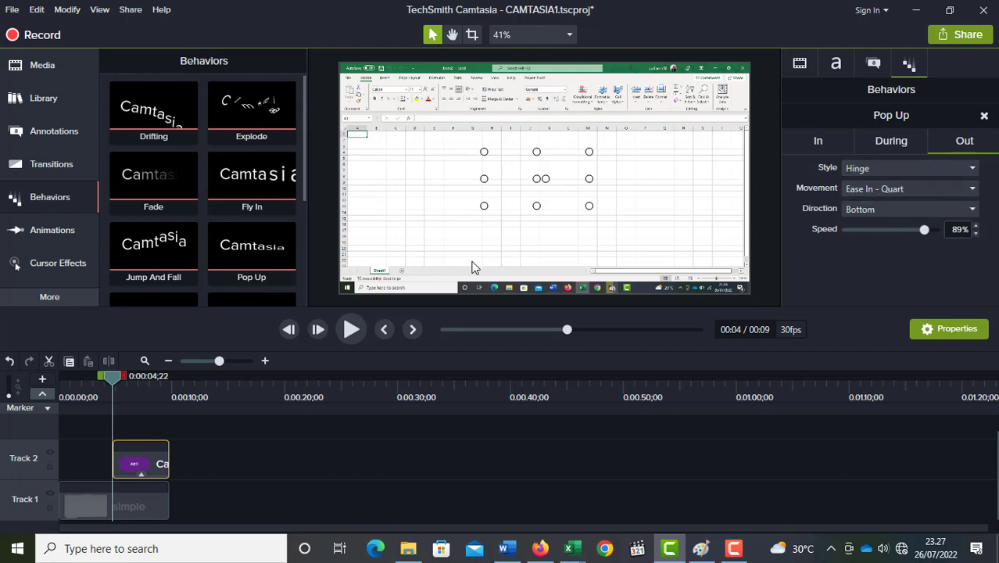
Play the callout's Pop Up animation twice from its start and check the behavior's In settings
click(823, 149)
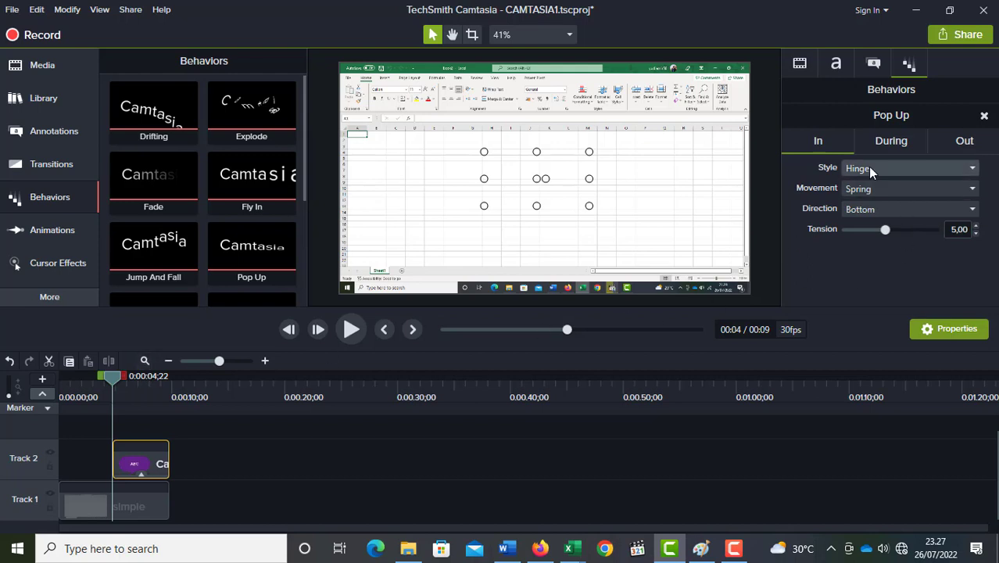
click(356, 328)
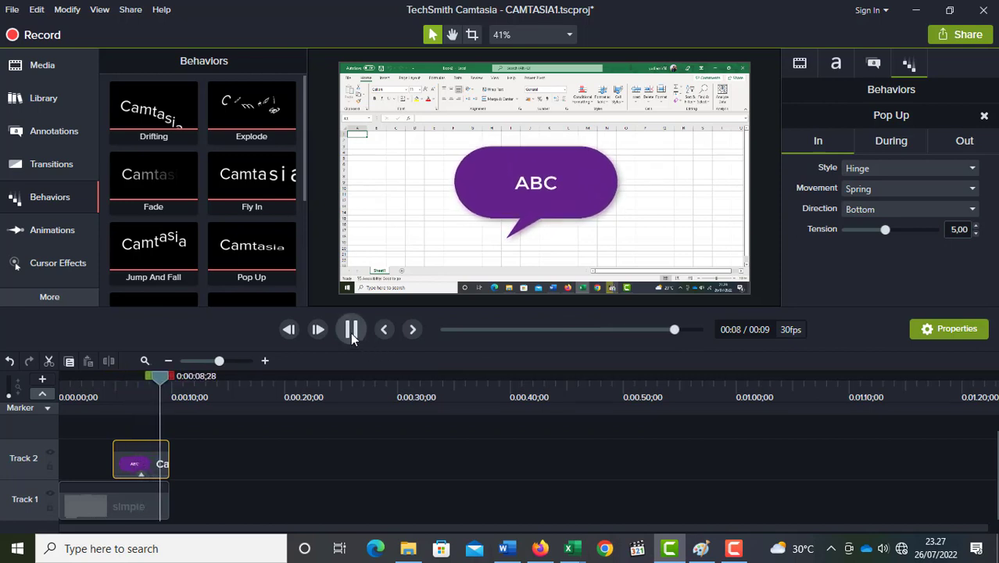
drag(164, 380, 115, 379)
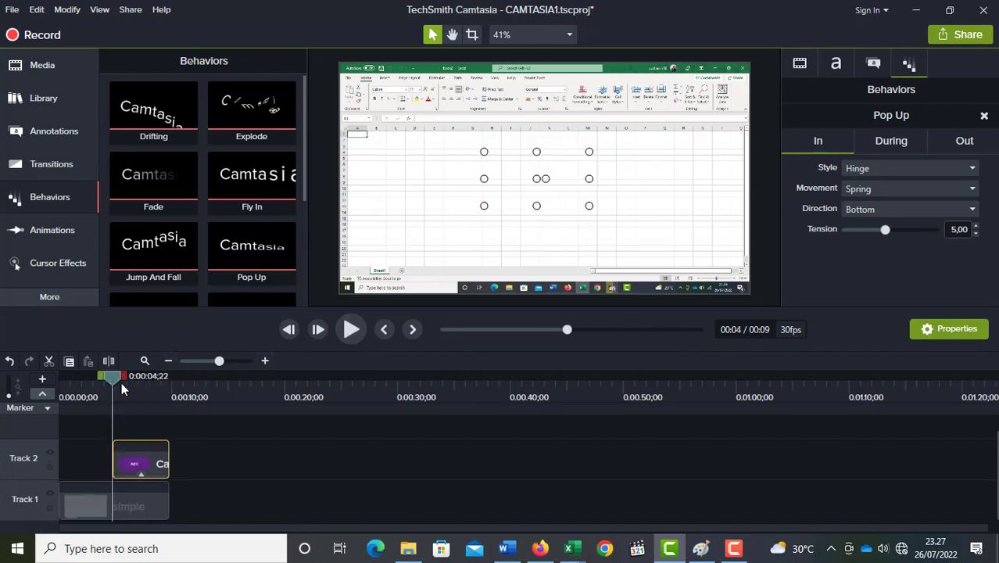
click(352, 329)
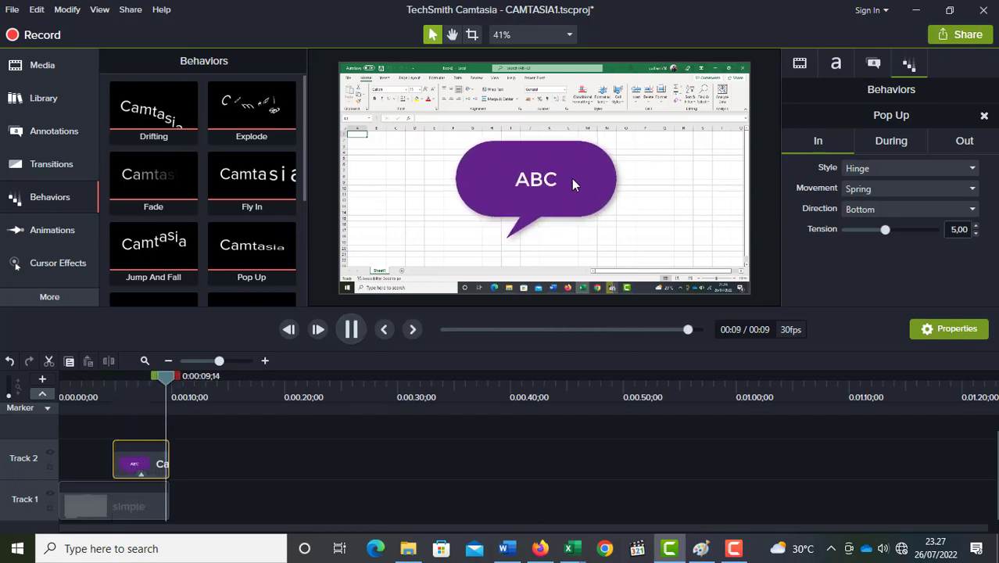
drag(172, 383, 110, 393)
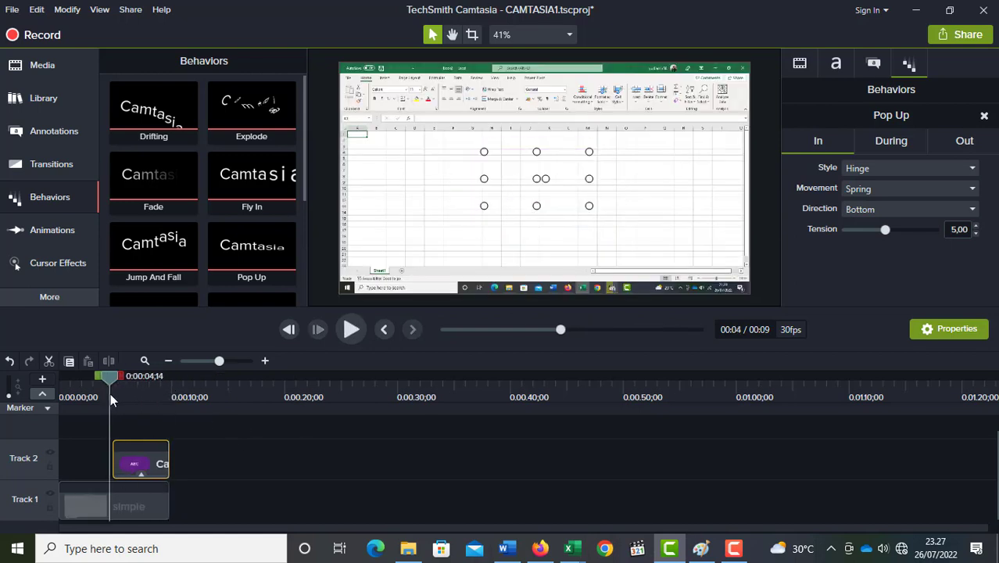
click(820, 141)
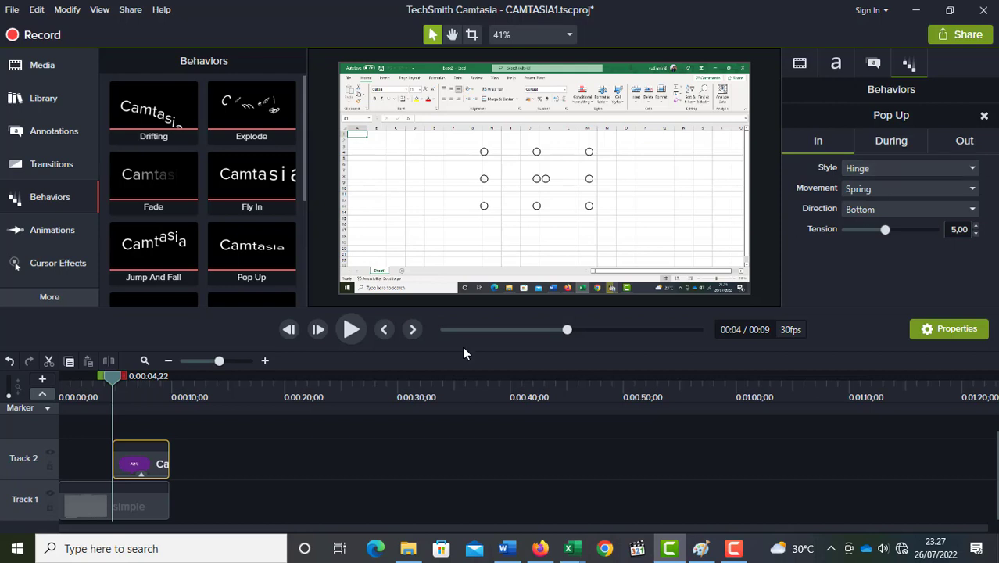
Play the callout's Hinge entrance, set the Pop Up behavior's In style to Bounce In, and preview it from the callout's start
click(357, 329)
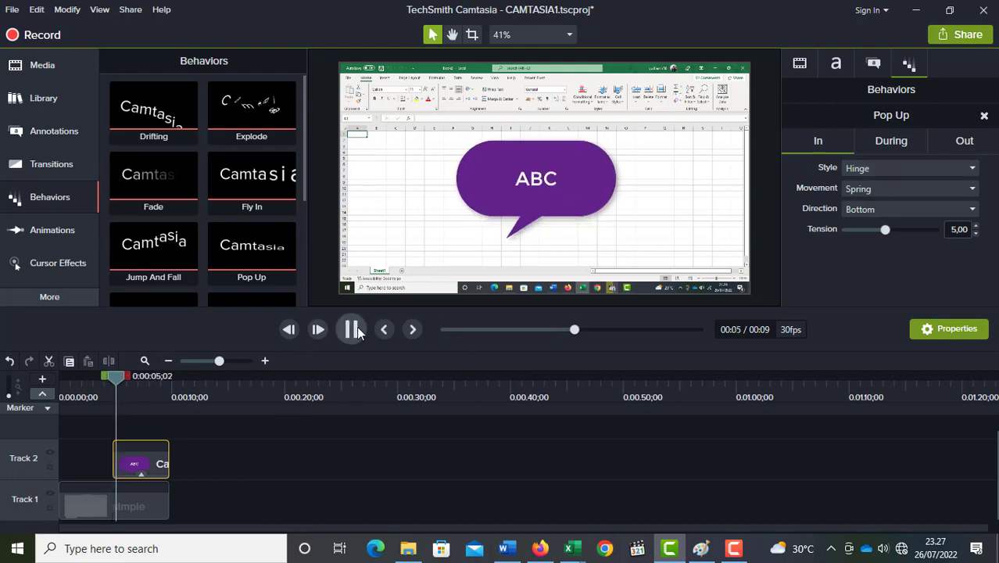
click(356, 331)
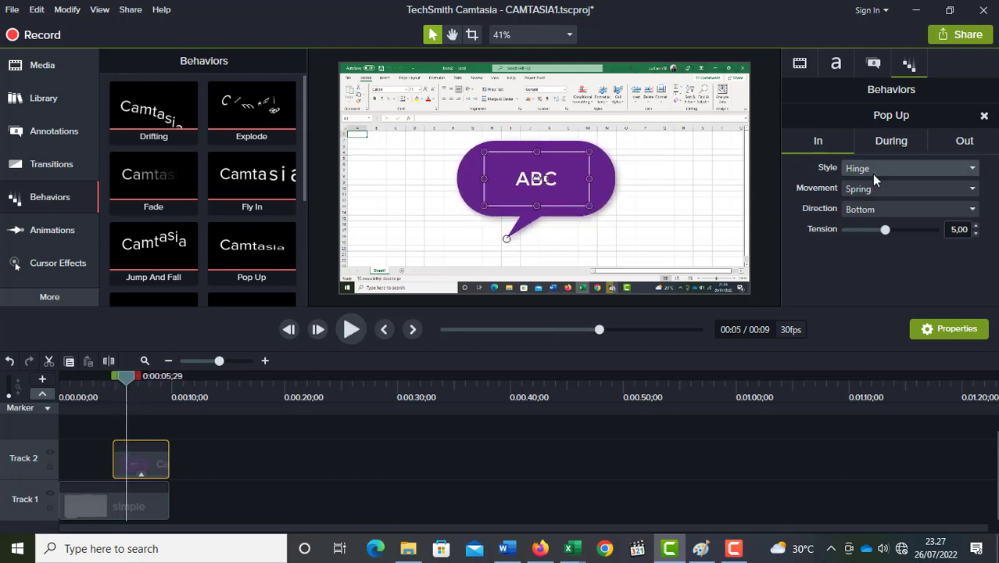
click(871, 173)
click(878, 188)
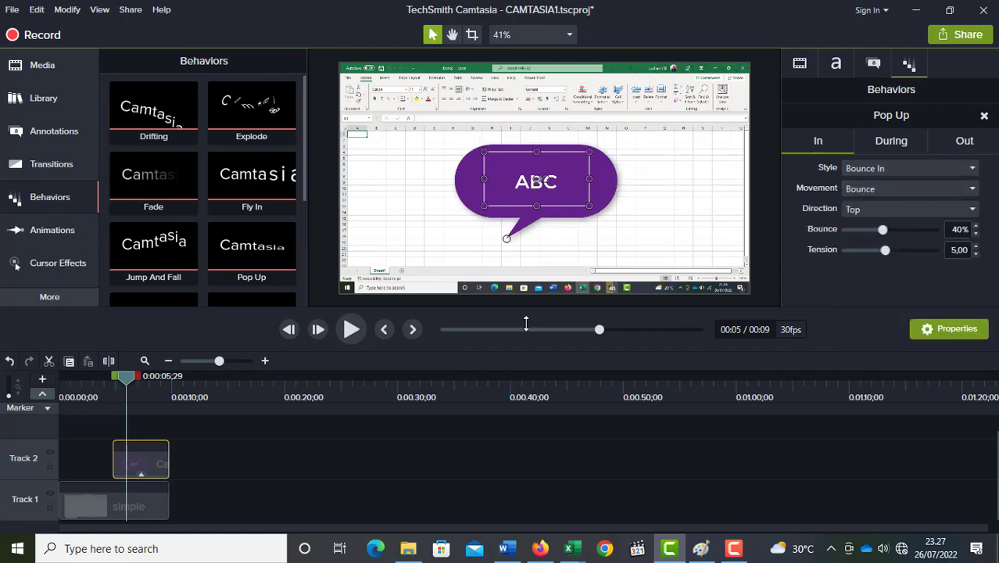
drag(123, 386, 110, 376)
click(349, 330)
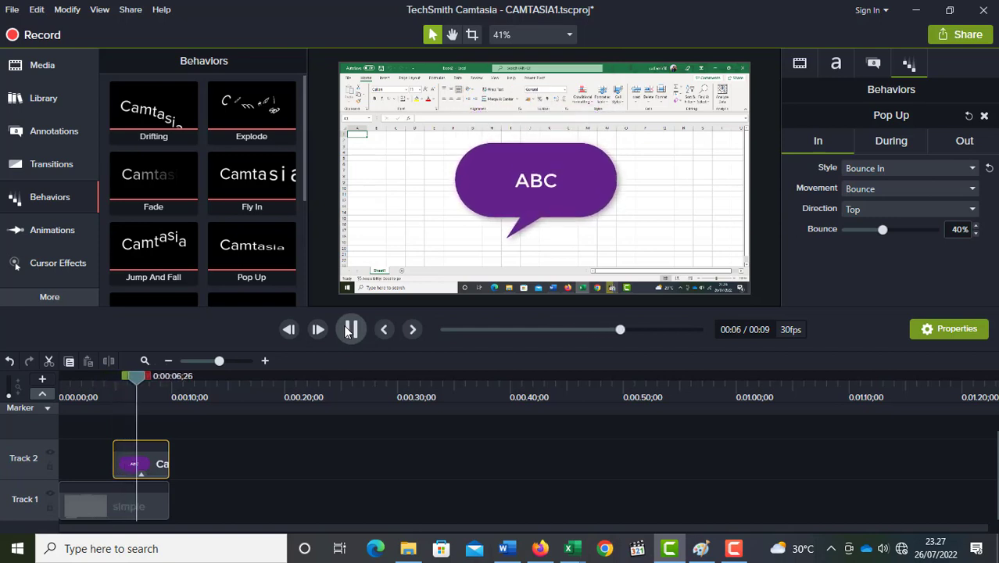
click(345, 332)
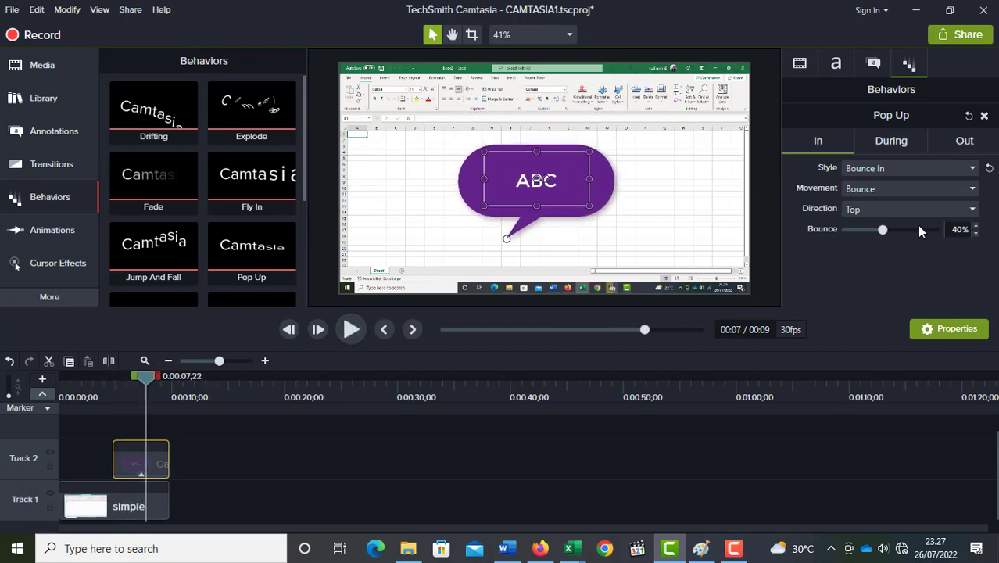
Set the Pop Up behavior's In style to Fade In and preview the animation from before the callout clip
click(888, 168)
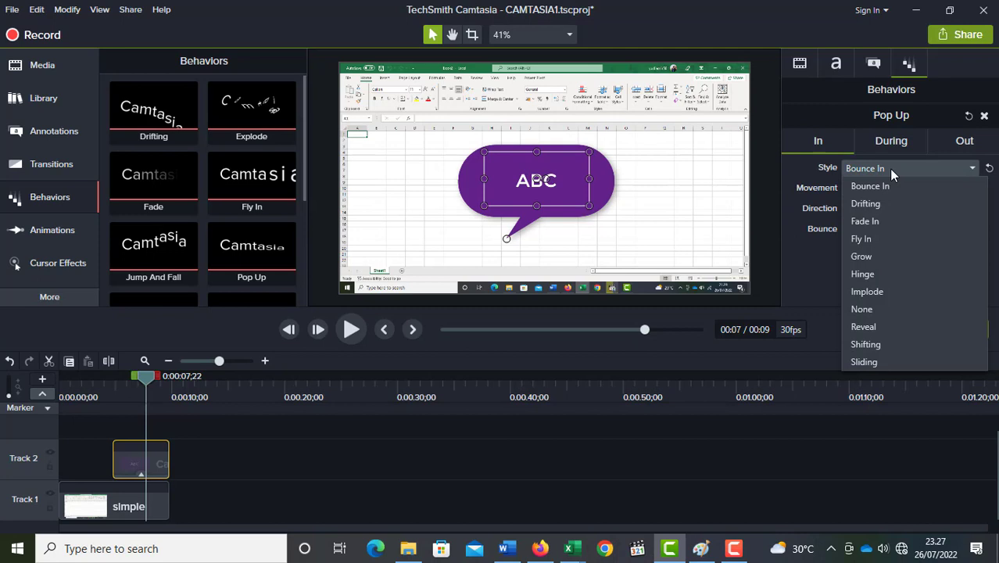
click(877, 223)
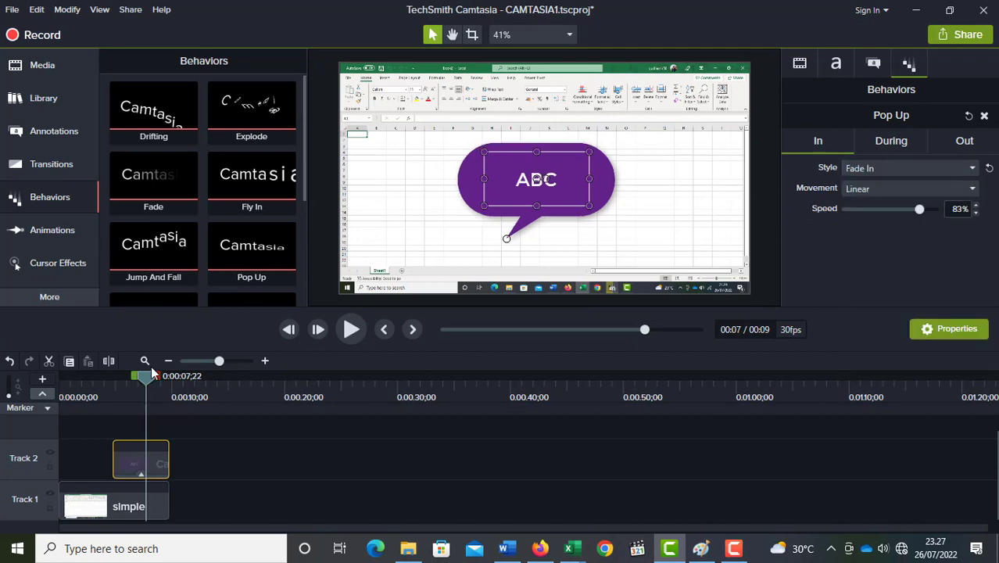
drag(146, 376, 107, 382)
click(355, 328)
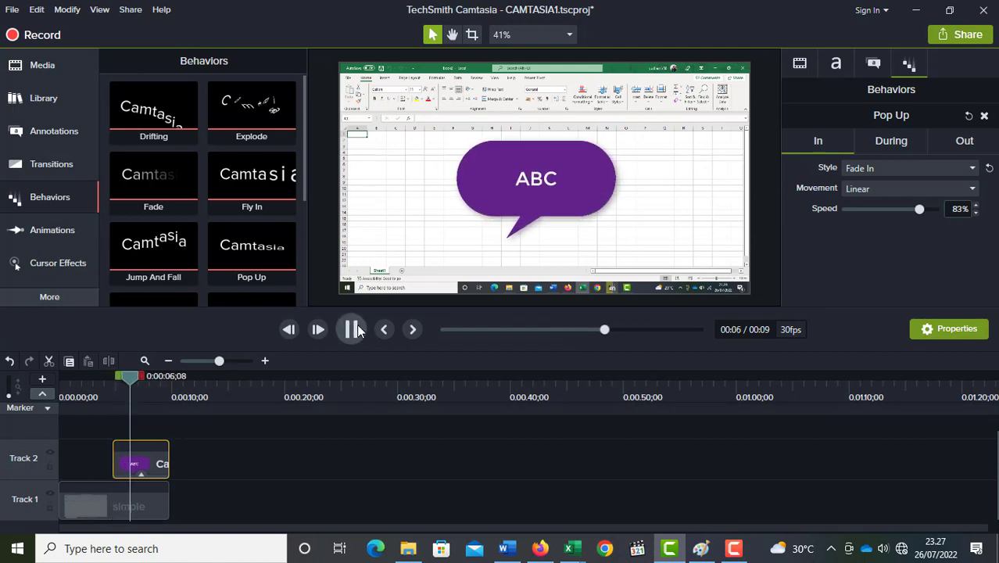
click(354, 329)
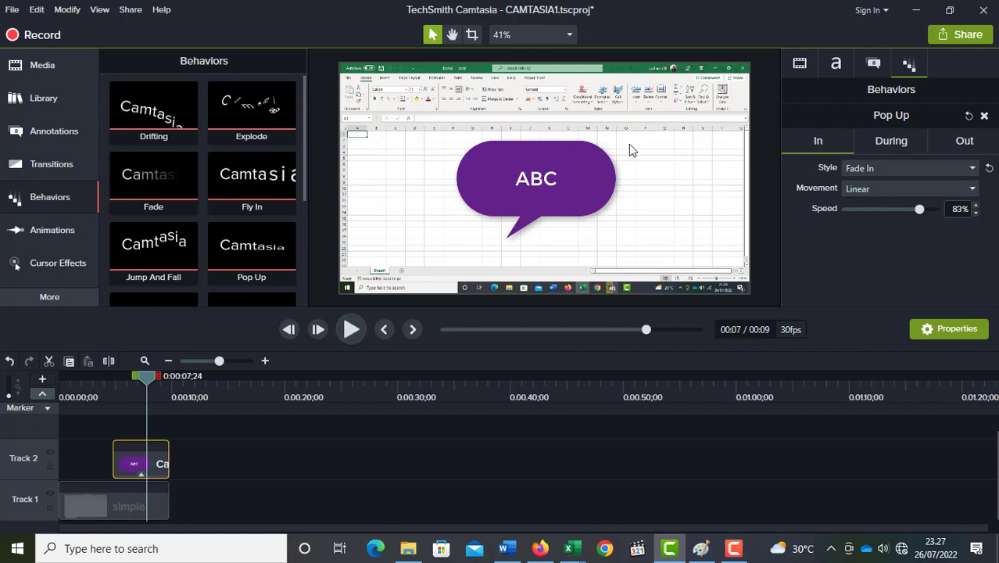
Set the In movement of the speech bubble's Pop Up behavior to Bounce and play the animation from the callout's start
click(489, 168)
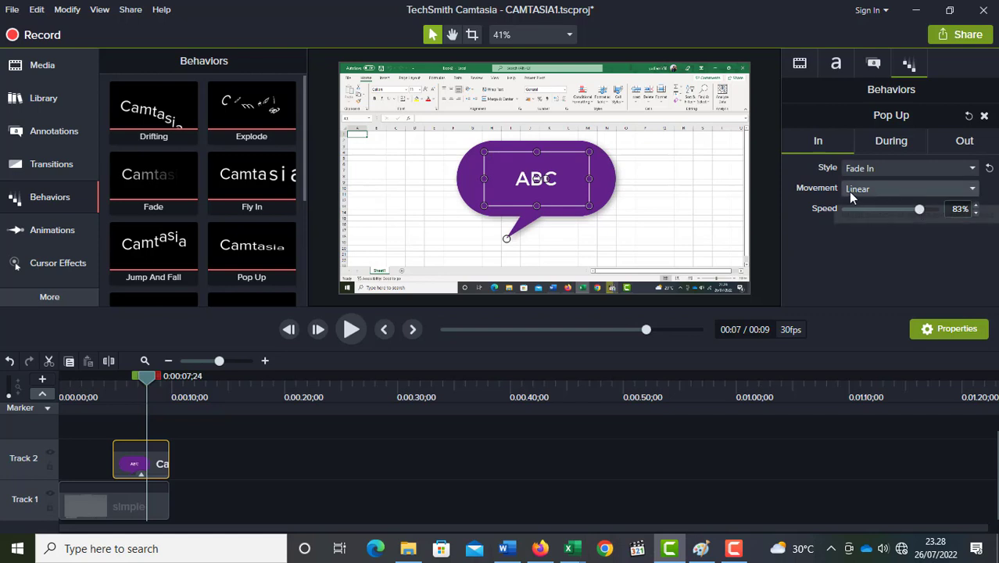
click(924, 193)
click(915, 205)
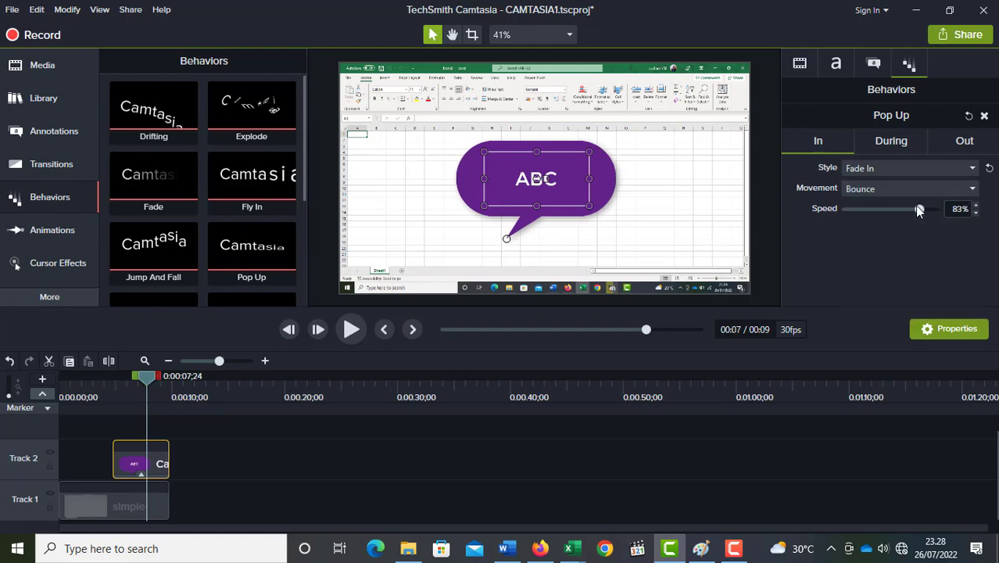
drag(154, 376, 115, 377)
click(352, 328)
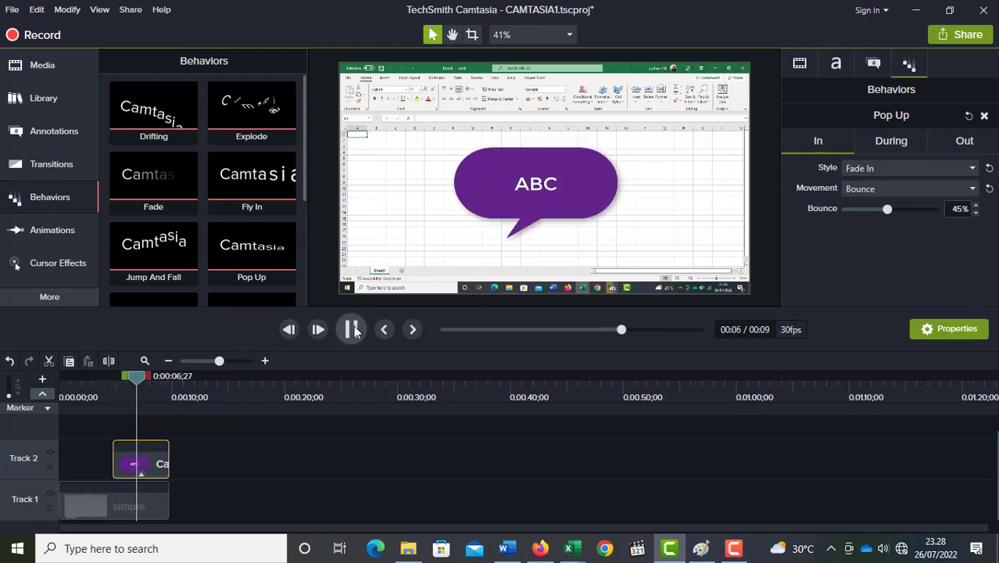
click(352, 328)
click(353, 329)
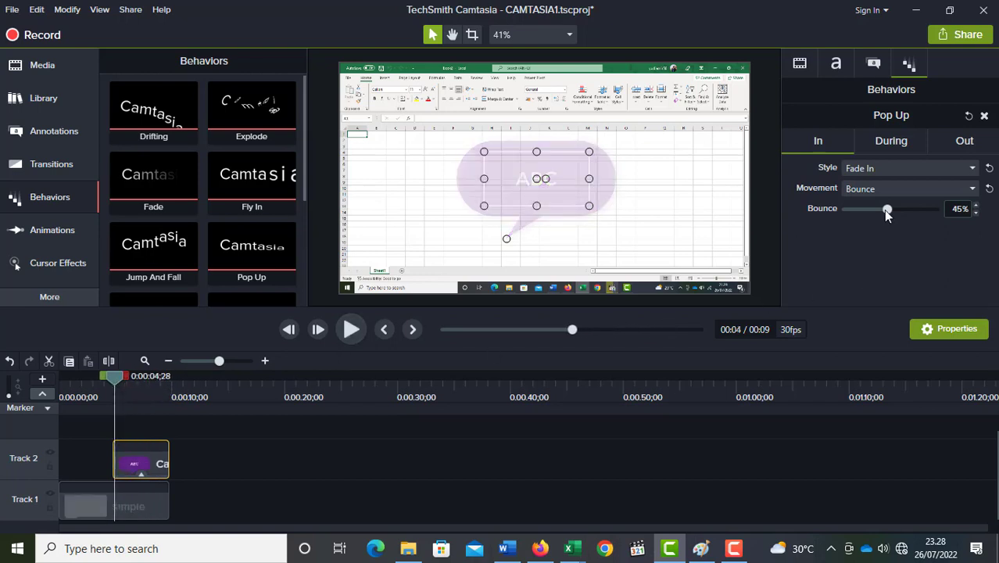
Reduce the In phase's Bounce to 21% and play the callout's entrance twice to check it
drag(887, 209, 875, 216)
click(353, 329)
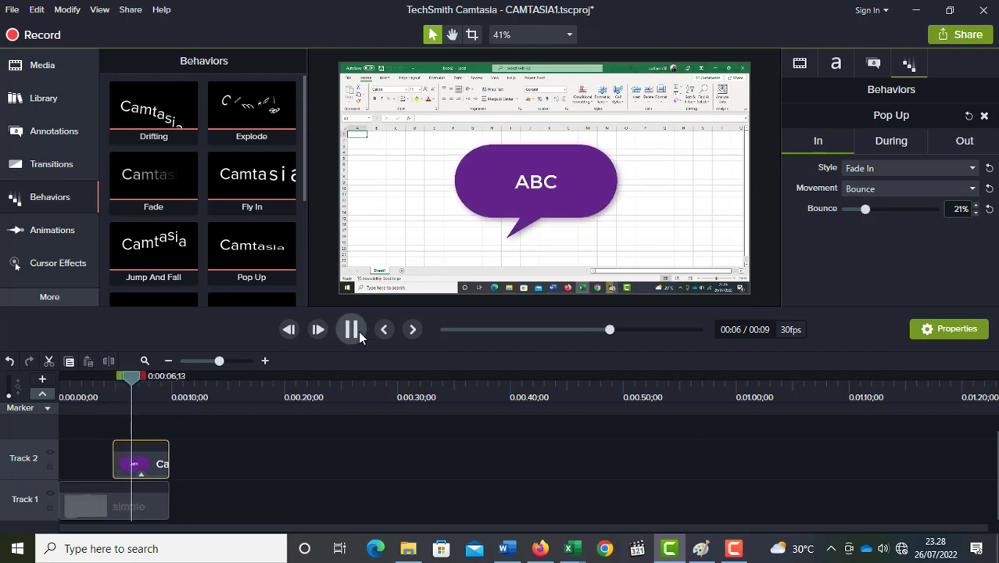
key(space)
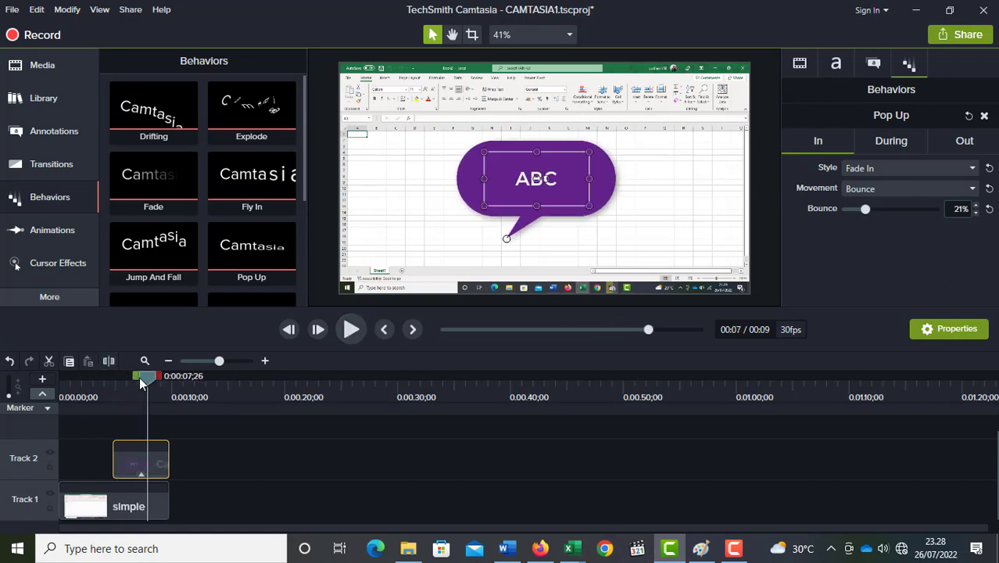
mouse_move(108, 382)
mouse_down()
mouse_move(81, 382)
mouse_move(105, 384)
mouse_up()
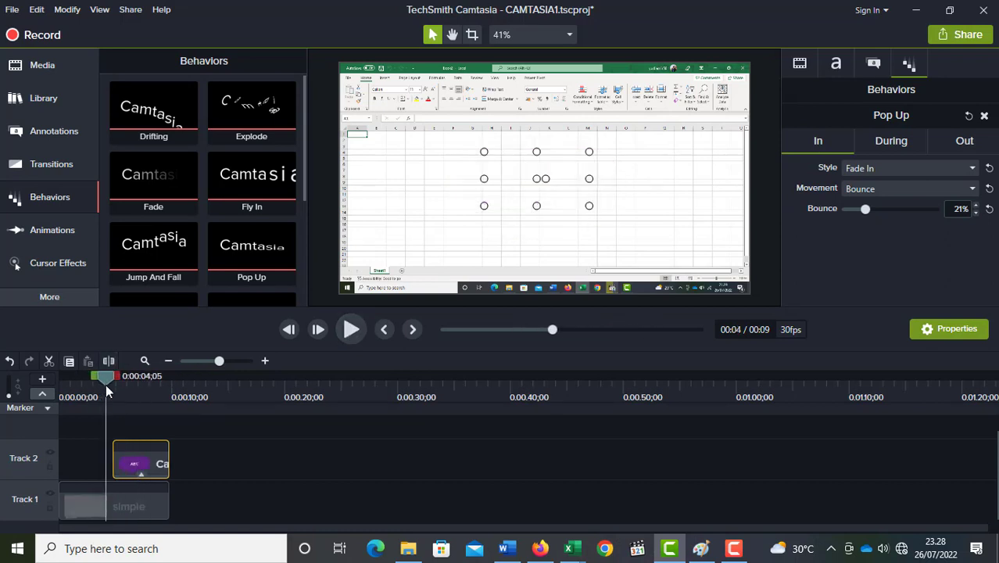
click(348, 332)
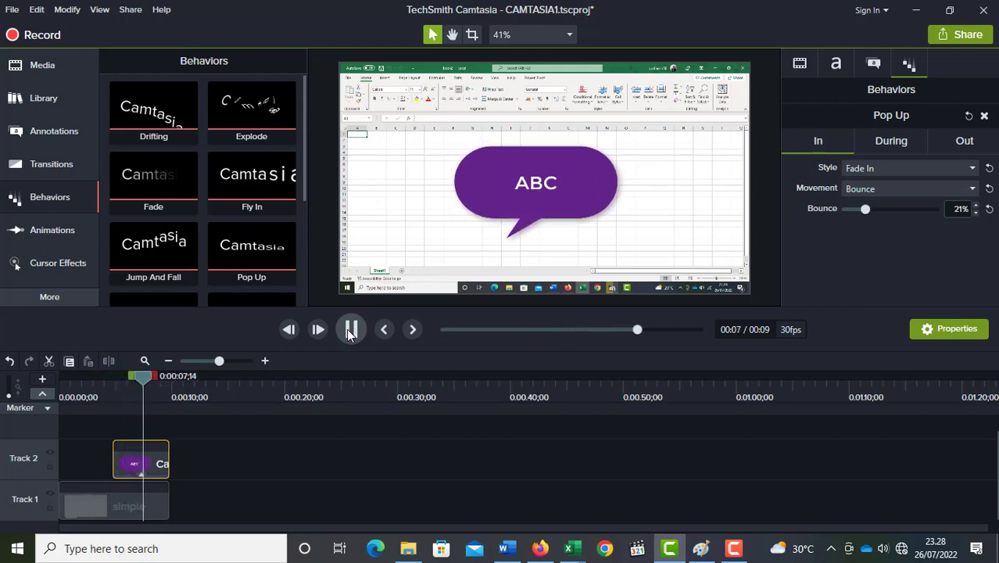
click(349, 329)
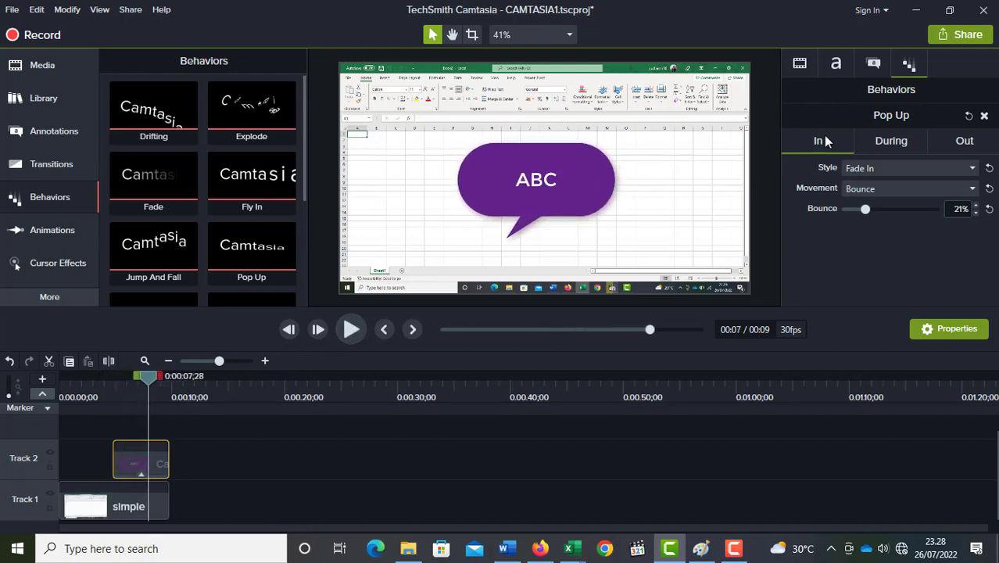
Preview the Pop Up behavior's During phase, set its style to Drifting, and play the callout again from its start
click(880, 140)
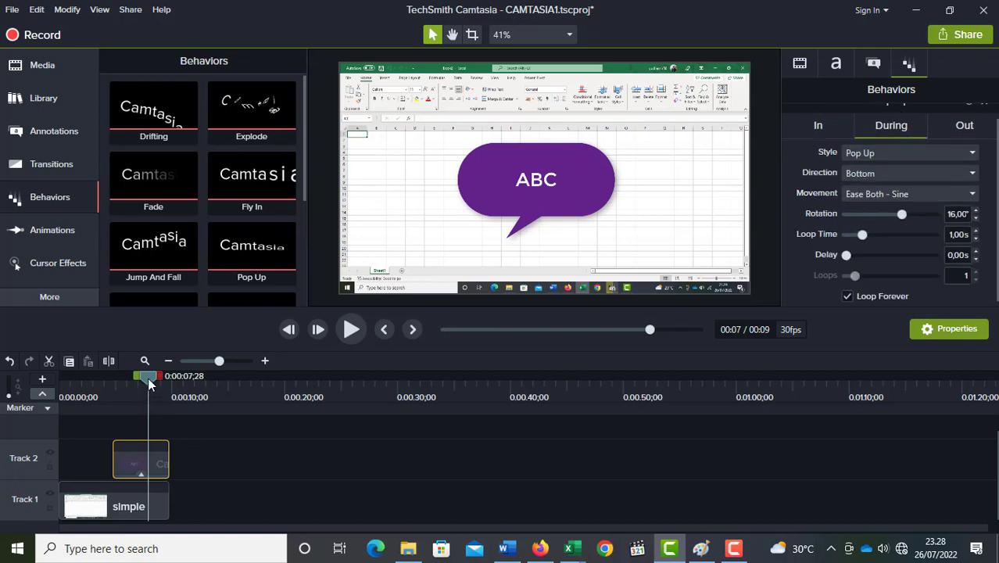
drag(149, 383, 118, 383)
click(349, 329)
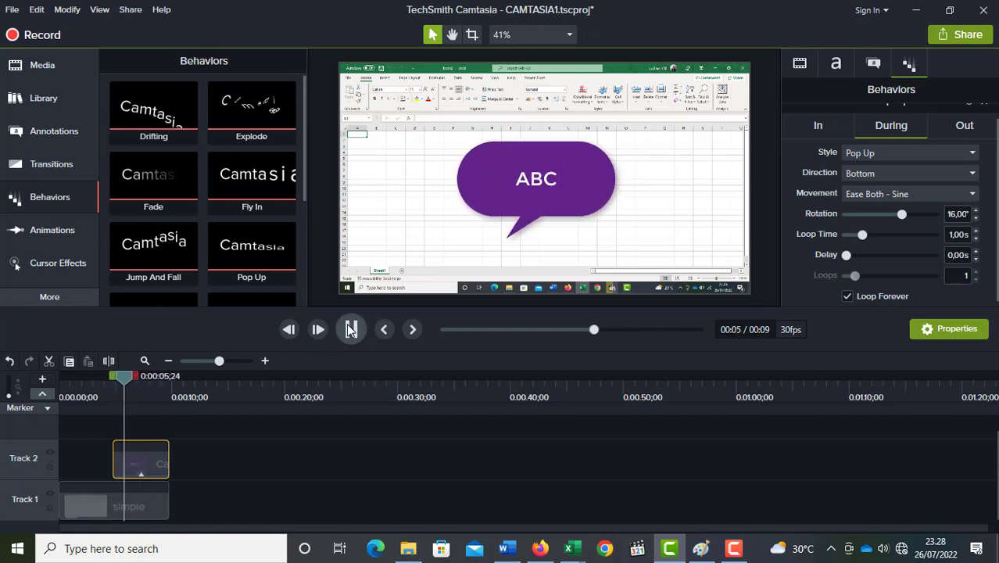
click(351, 329)
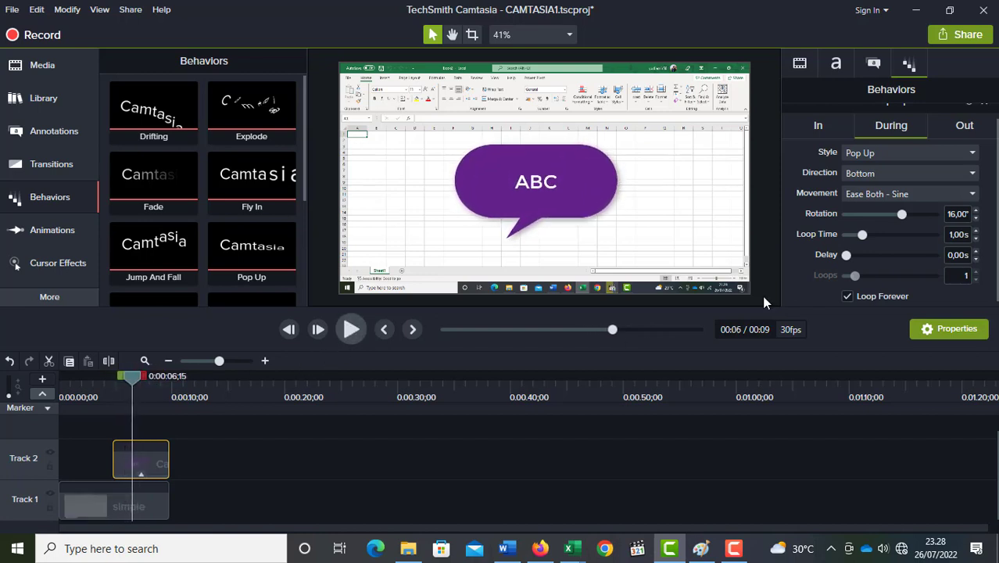
click(878, 154)
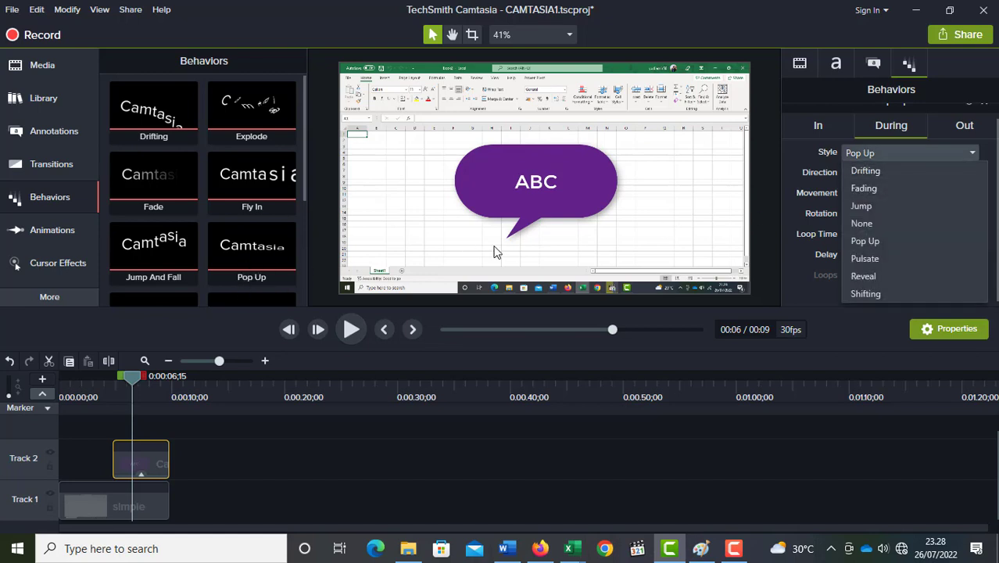
click(892, 172)
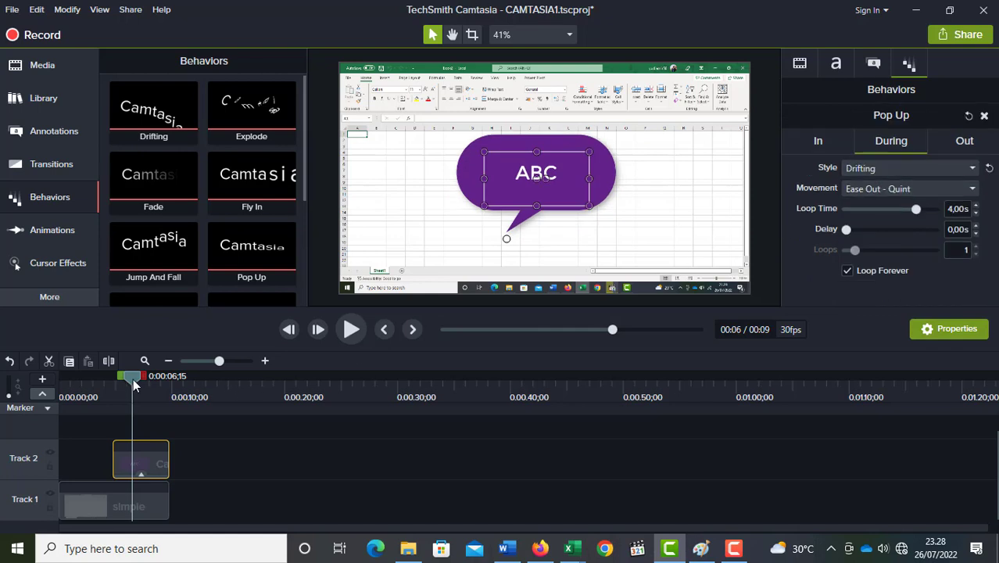
drag(135, 379, 112, 379)
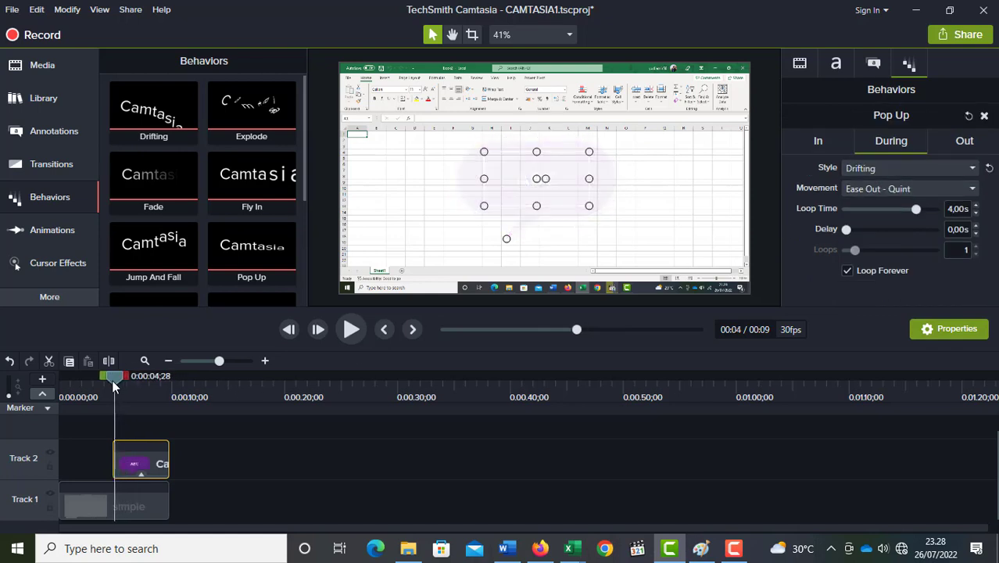
click(350, 330)
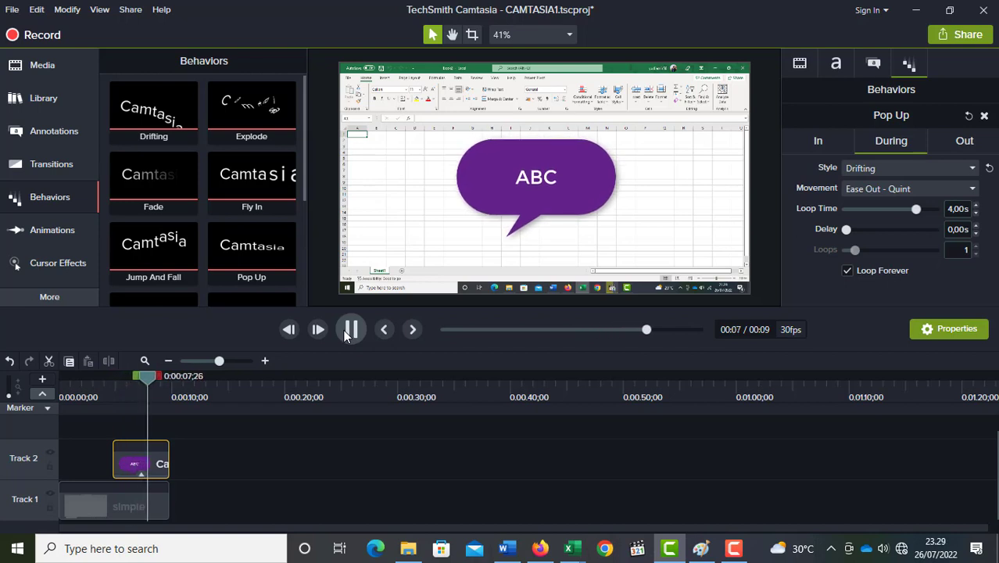
click(347, 335)
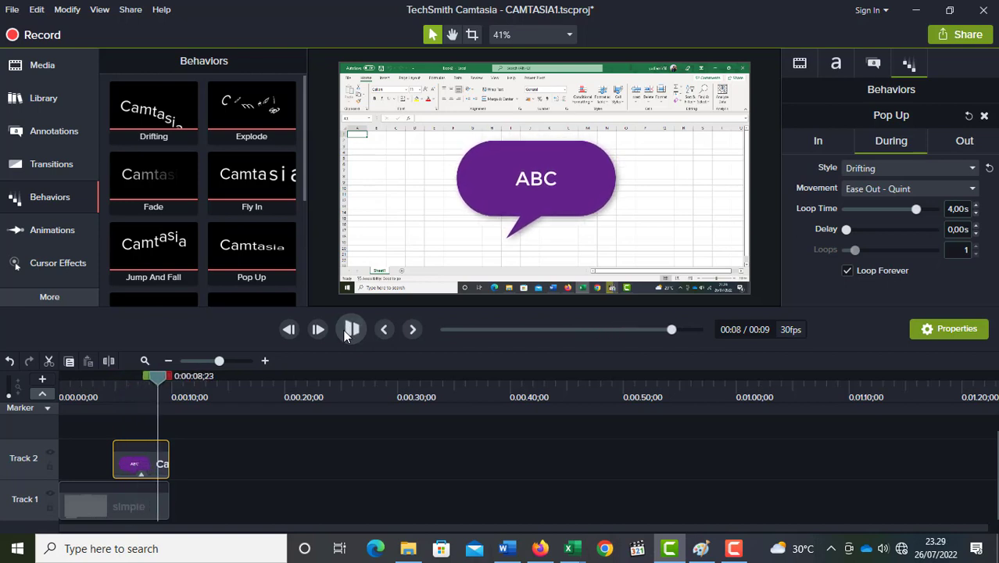
Set the During phase's Loops to 2 with Loop Forever turned off, and turn Loop Forever back on
click(866, 191)
click(866, 190)
click(864, 269)
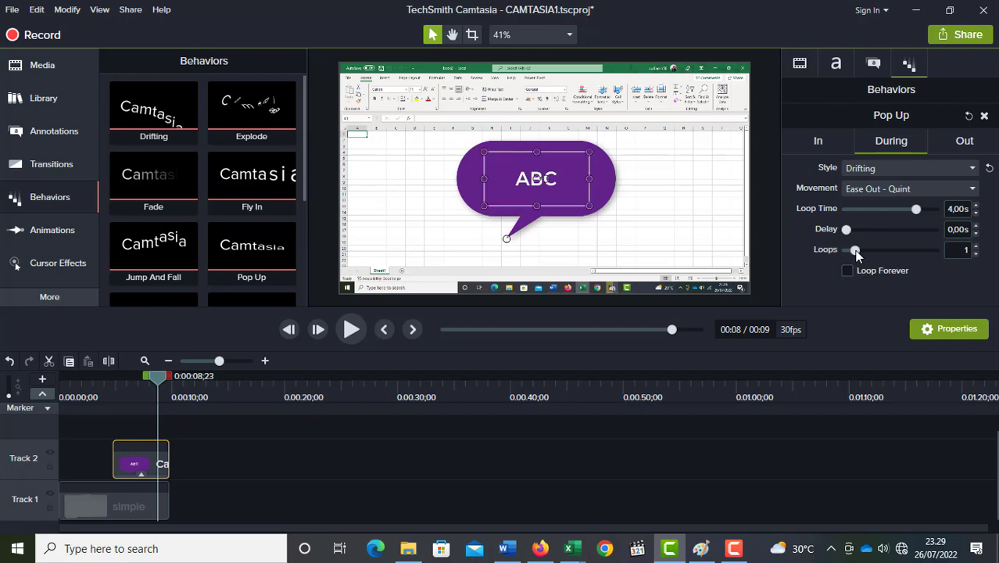
drag(855, 250, 863, 252)
click(851, 270)
Set the Speed of the Pop Up behavior's Out phase to 75%, keeping its Direction at Bottom
click(963, 141)
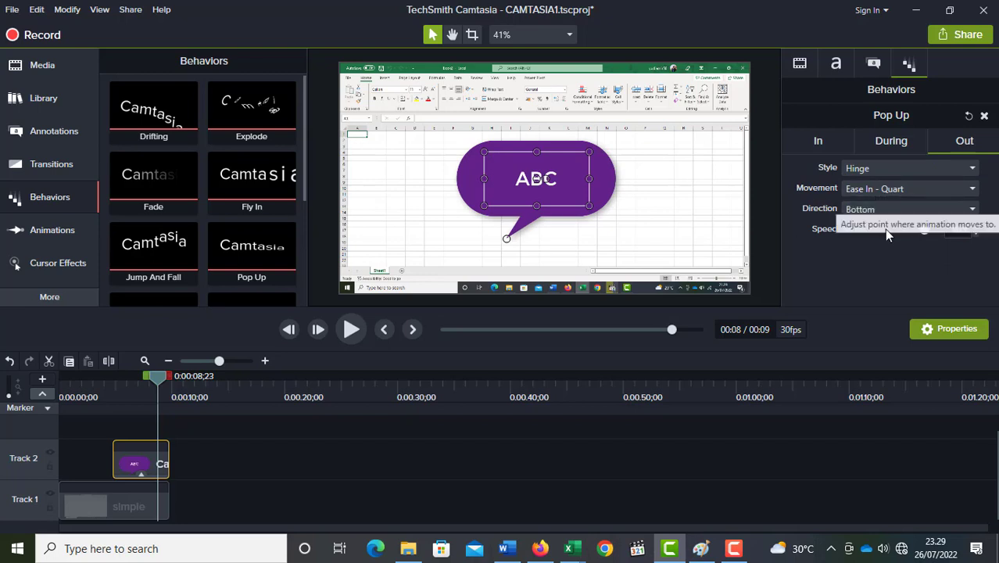
click(875, 210)
click(875, 210)
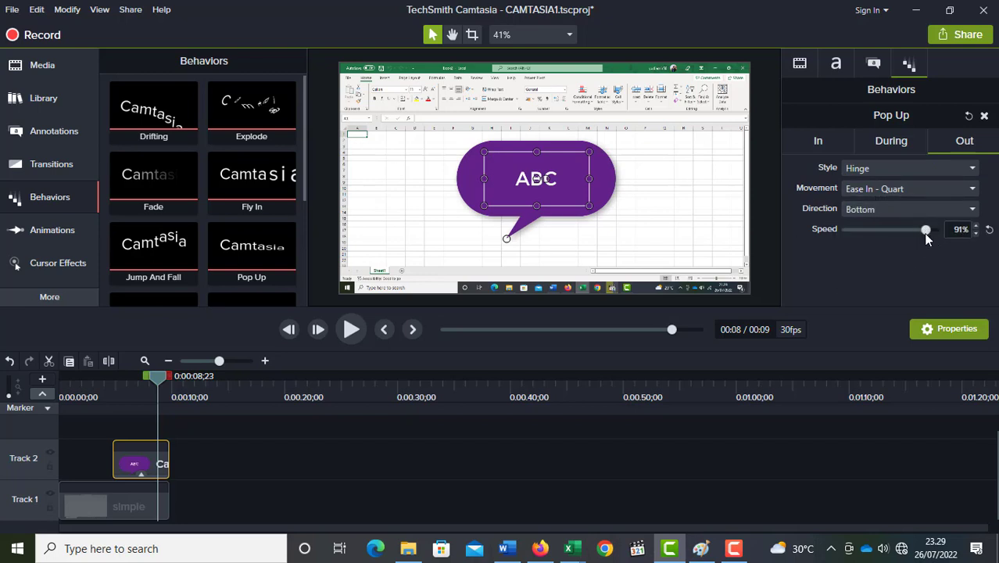
drag(922, 245, 914, 243)
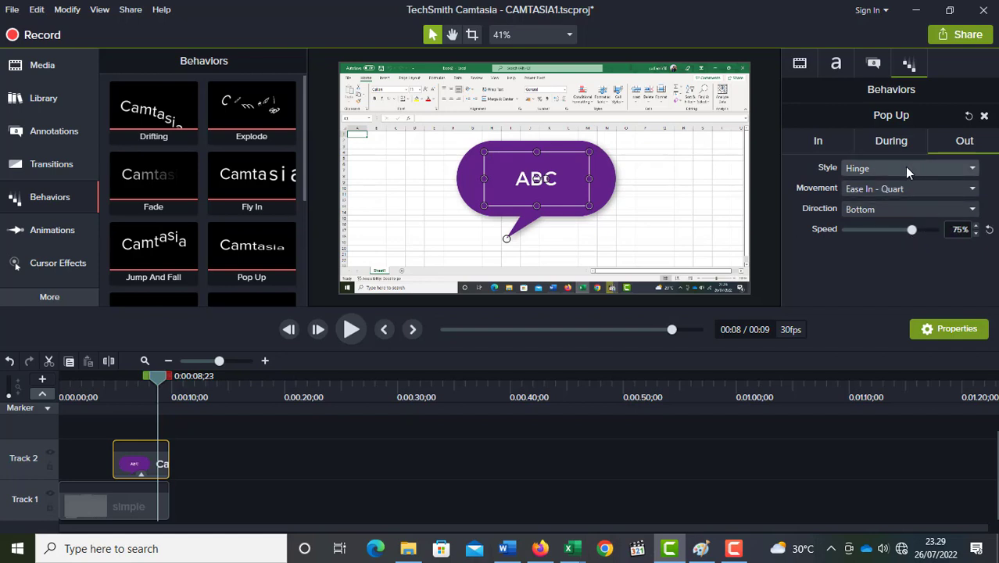
Review the Pop Up behavior's settings for the In, During and Out phases
click(891, 143)
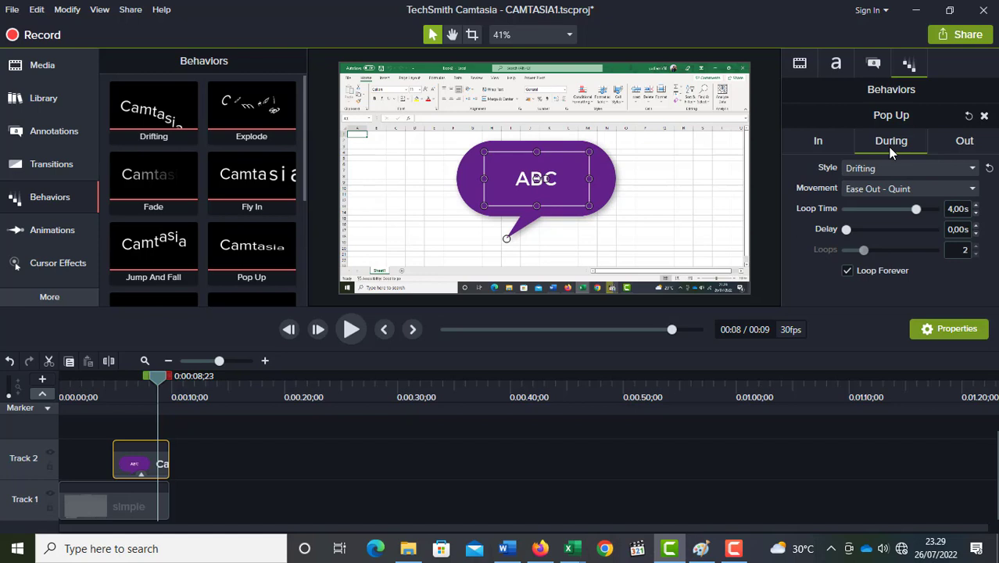
click(819, 145)
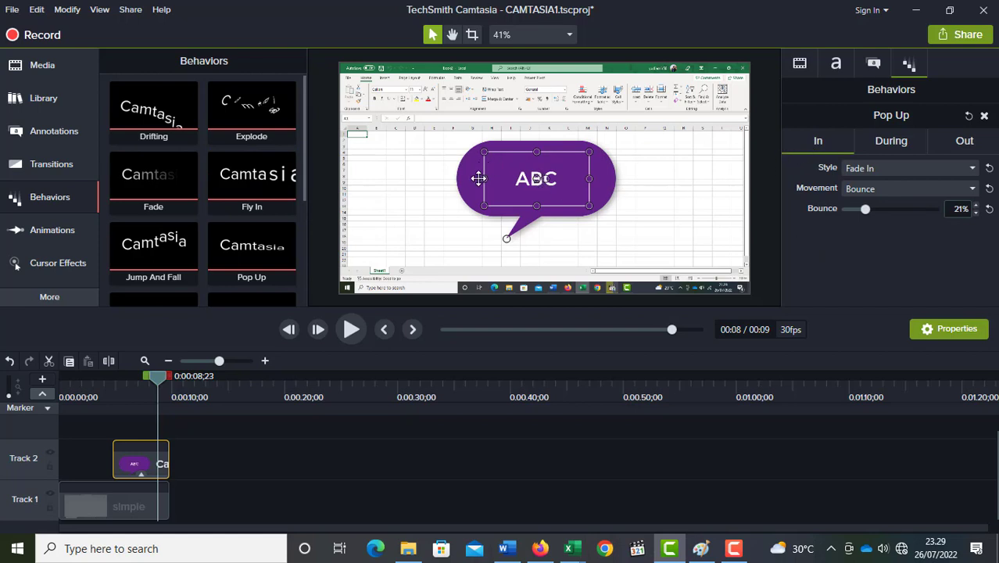
click(899, 141)
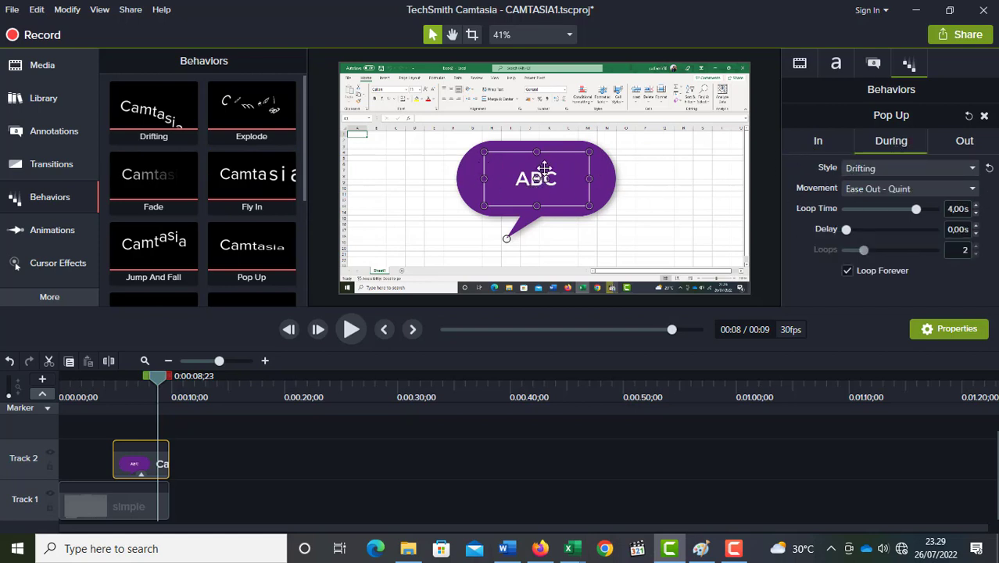
click(972, 145)
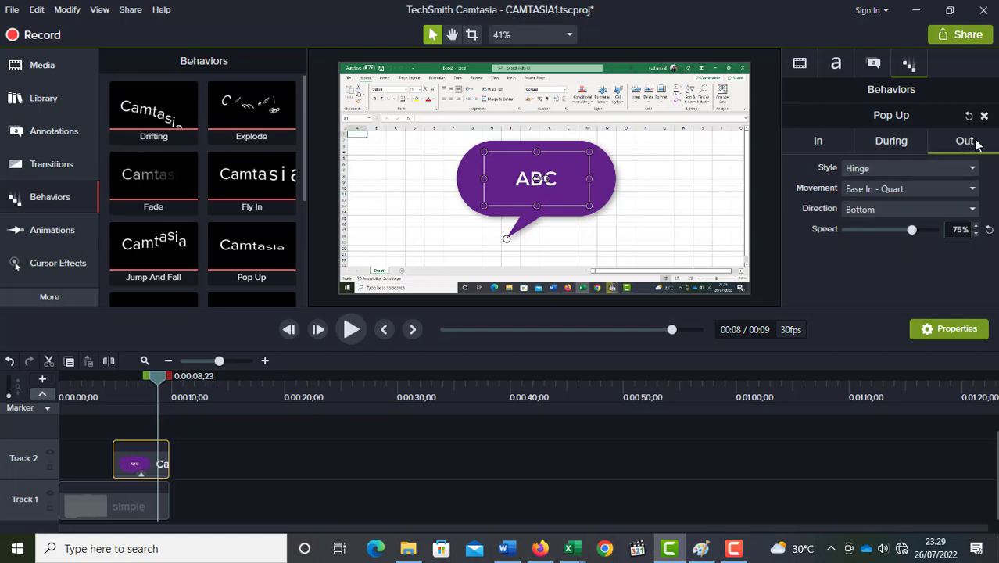
click(898, 147)
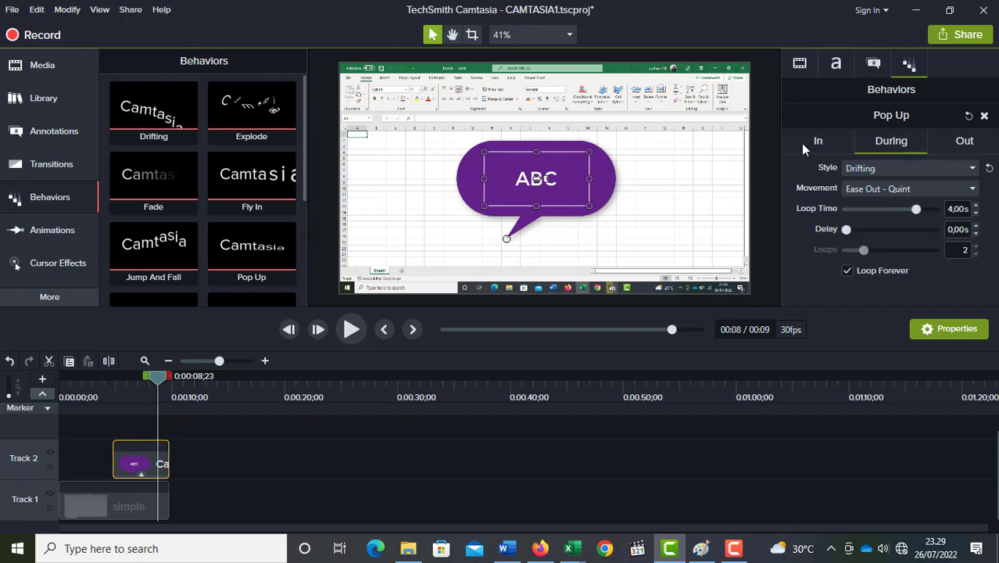
Look through the Pop Up behavior's In, During and Out settings once more
click(828, 144)
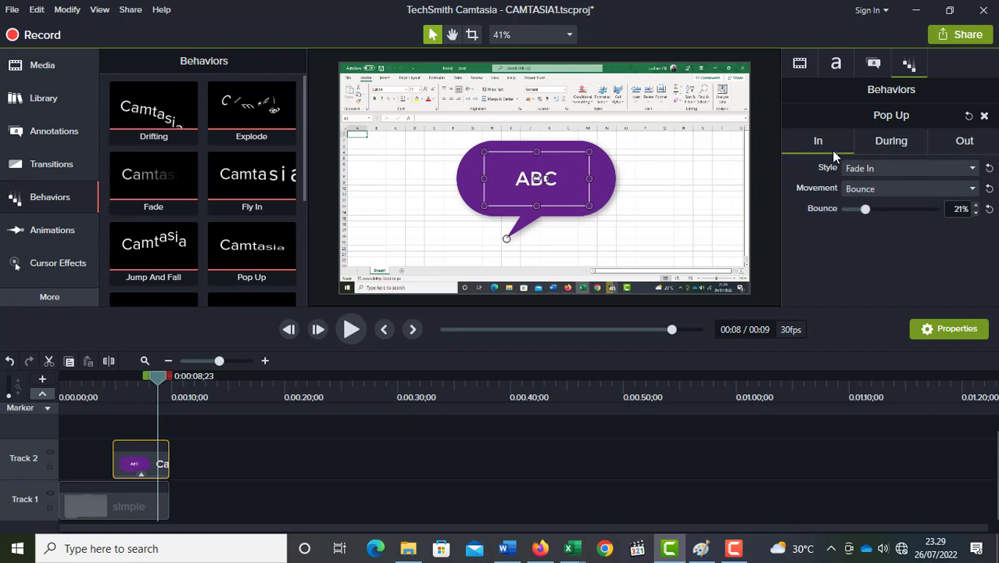
click(888, 148)
click(952, 146)
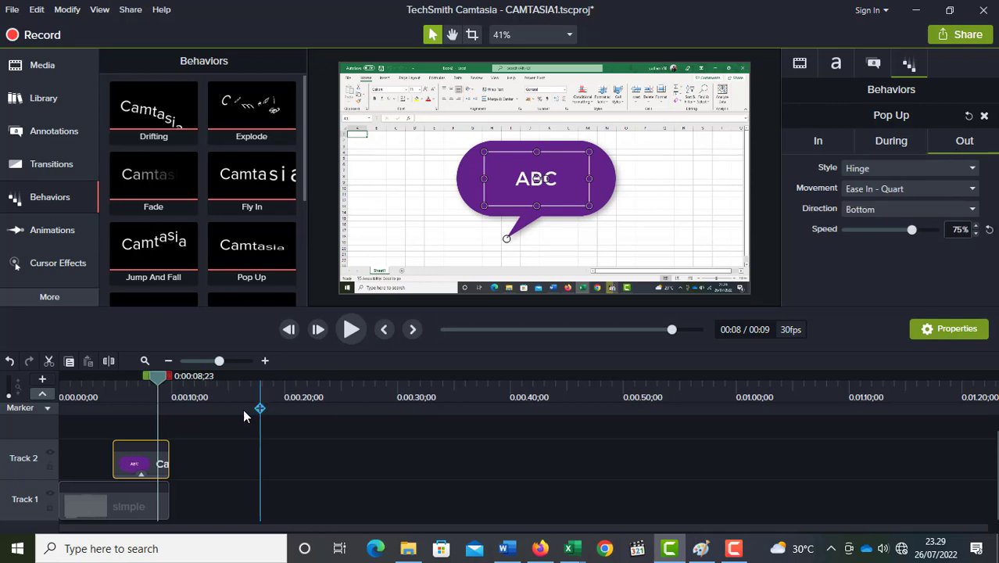
Expand the effects of the callout clip on Track 2, delete its Pop Up behavior, and select its Drop Shadow effect
click(142, 474)
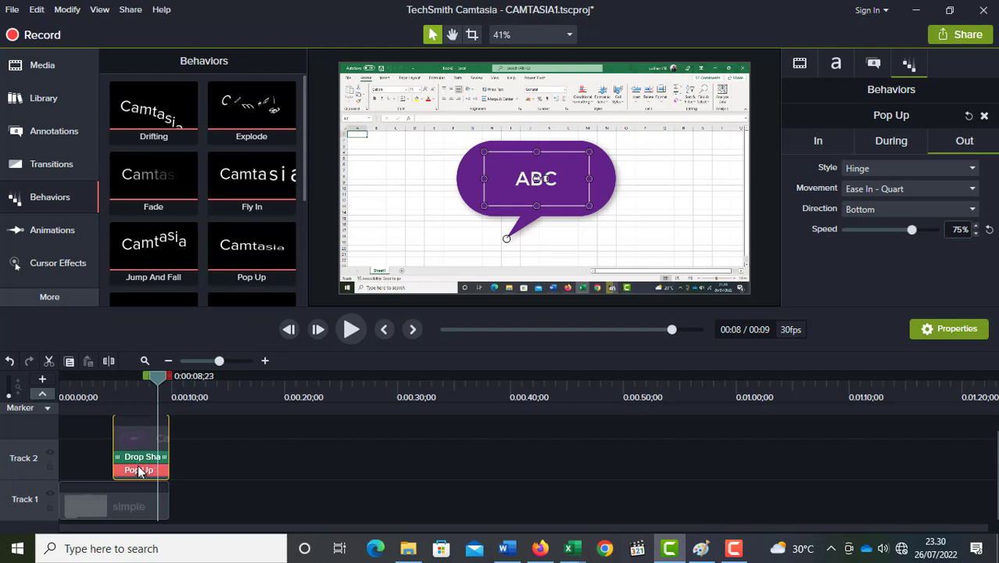
click(130, 471)
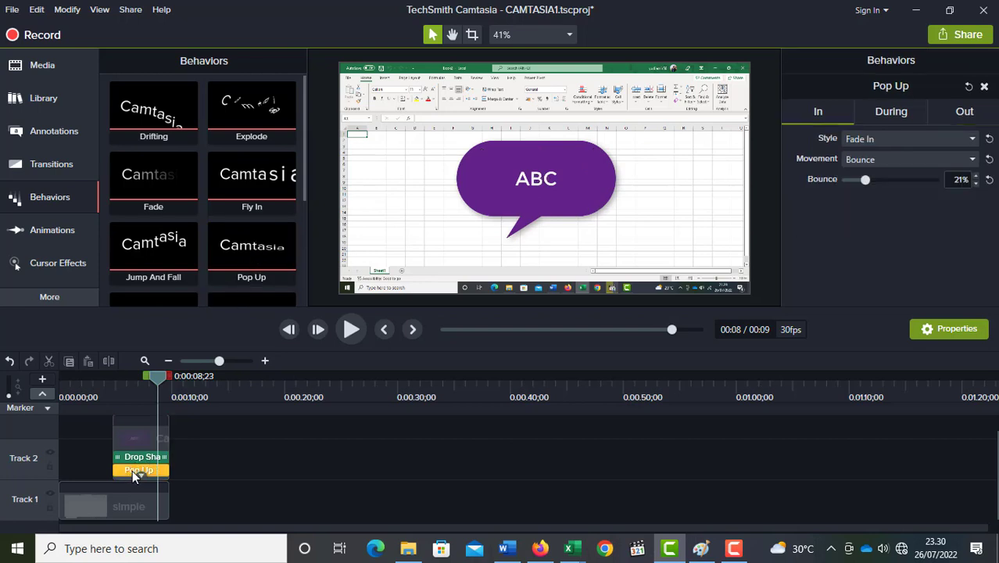
right_click(132, 470)
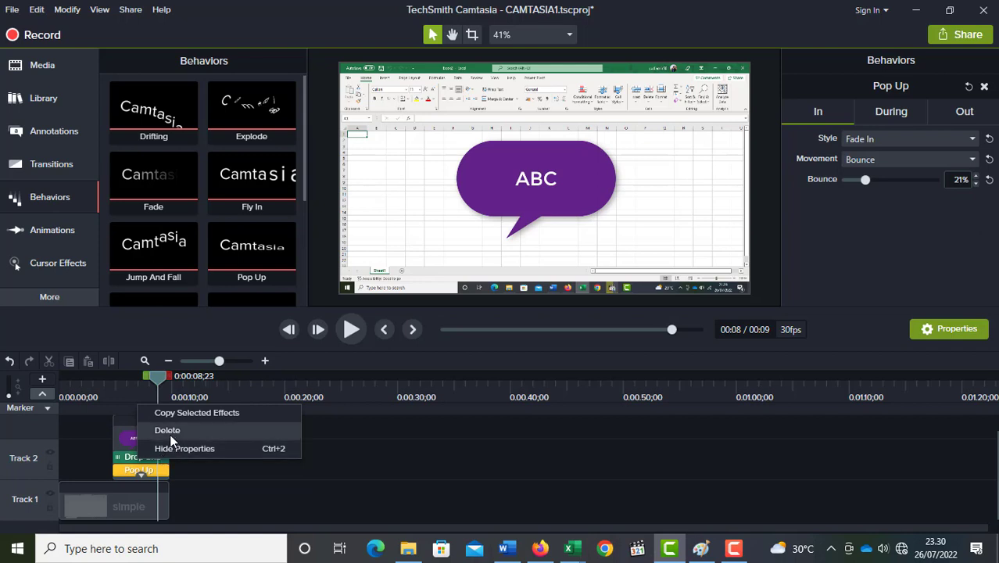
click(174, 435)
click(127, 470)
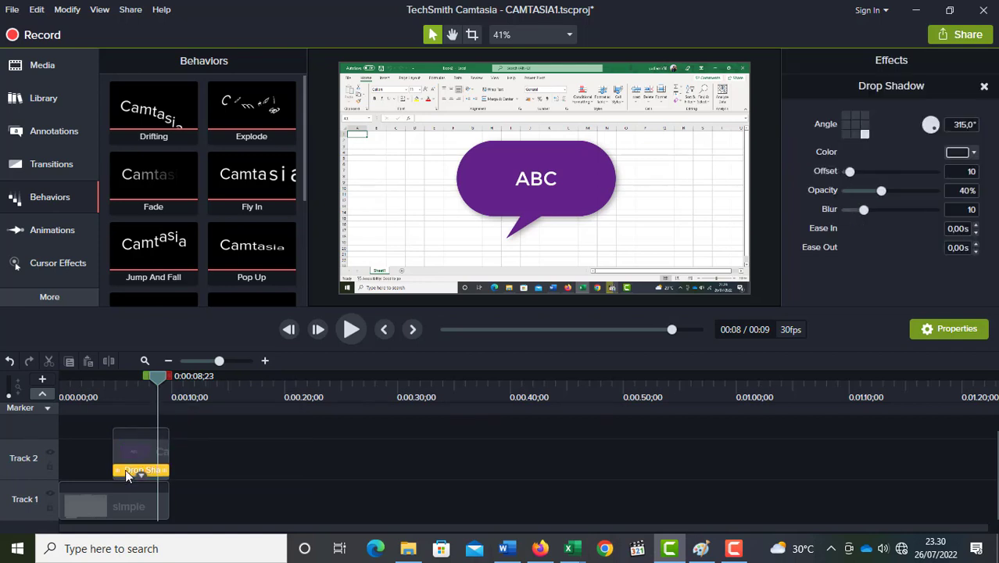
Move the playhead to the start of the callout clip at 0:00:04;24 and show the available callout annotations
drag(161, 377, 115, 380)
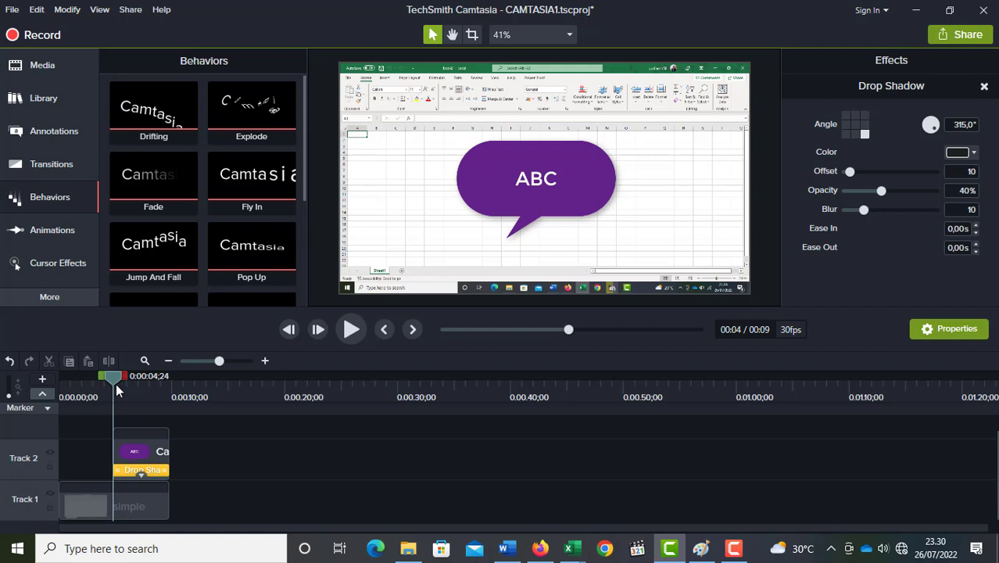
click(36, 136)
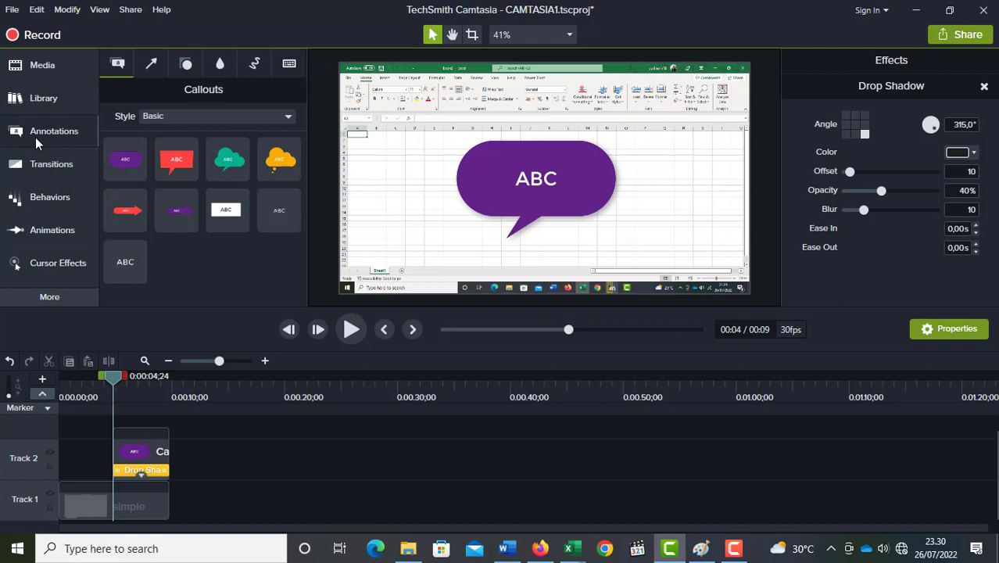